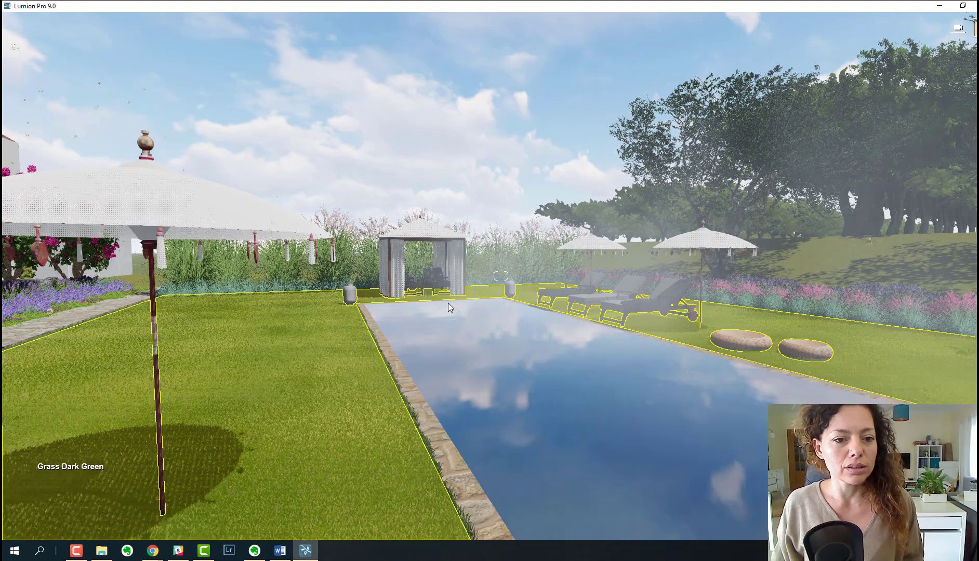
Inspect the lawn's Checkerboard Grass 02 material, then the pool's water material
click(209, 300)
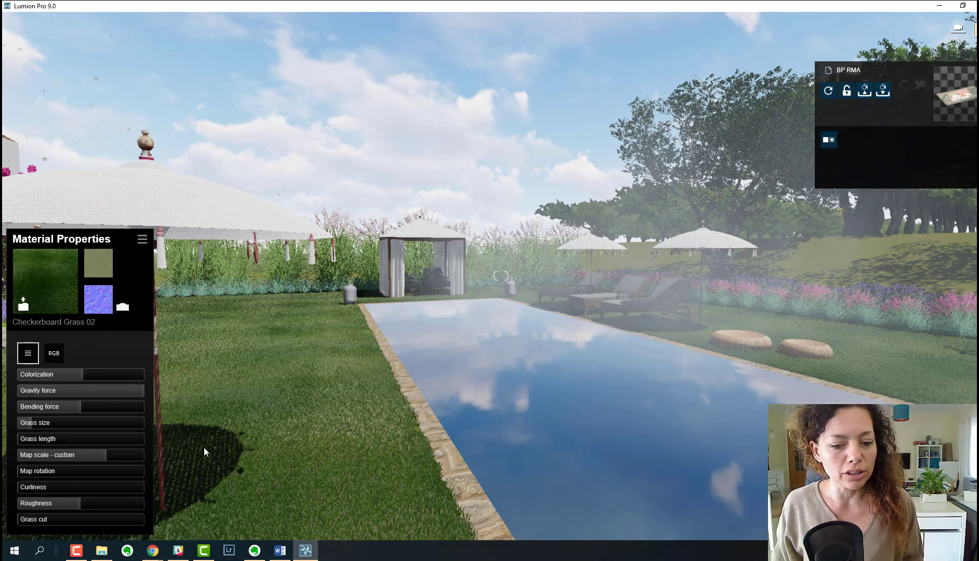
click(663, 464)
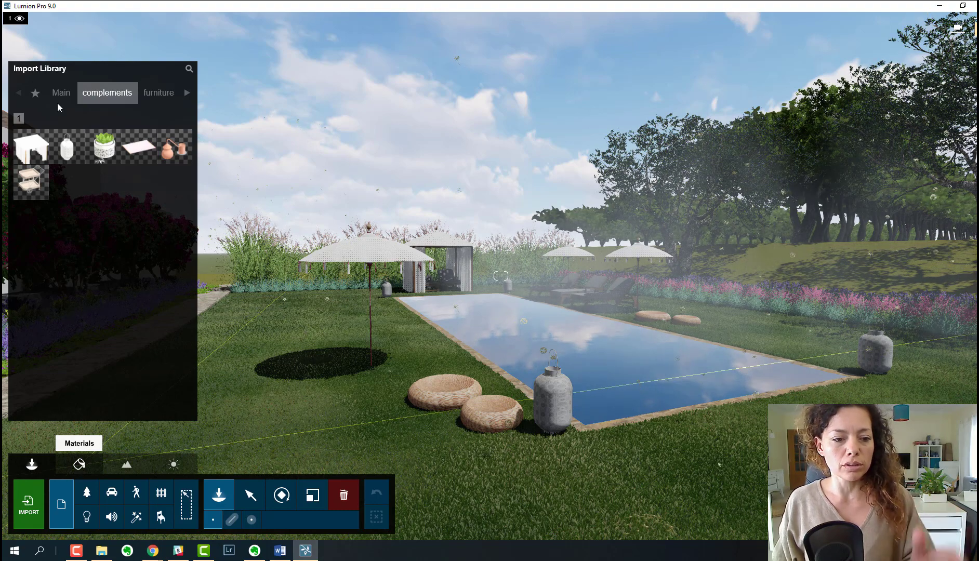
click(79, 464)
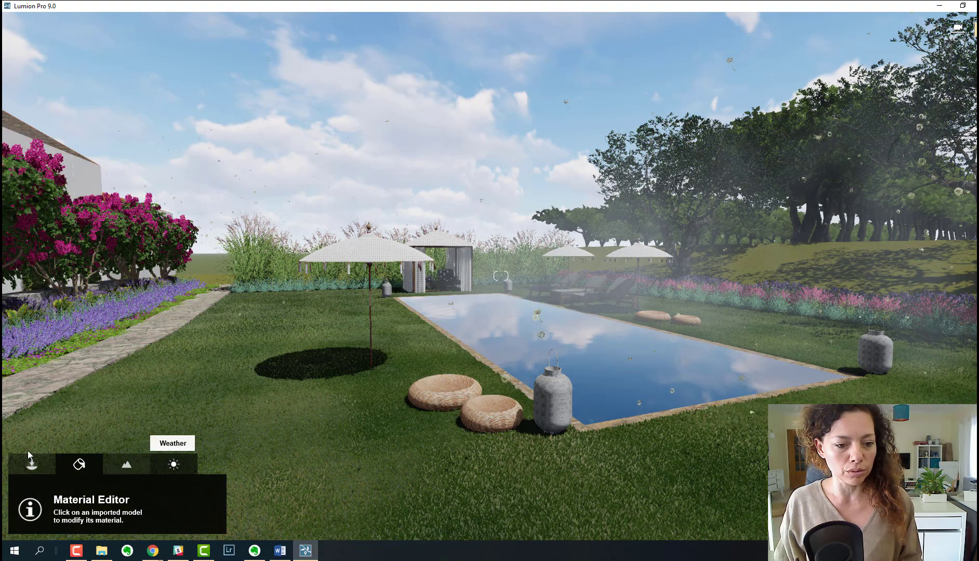
click(118, 470)
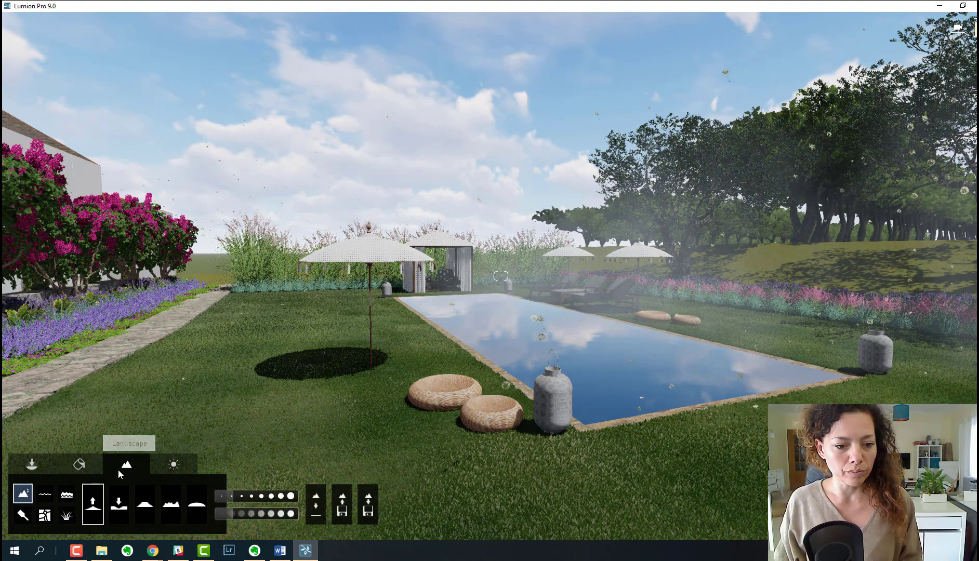
click(175, 463)
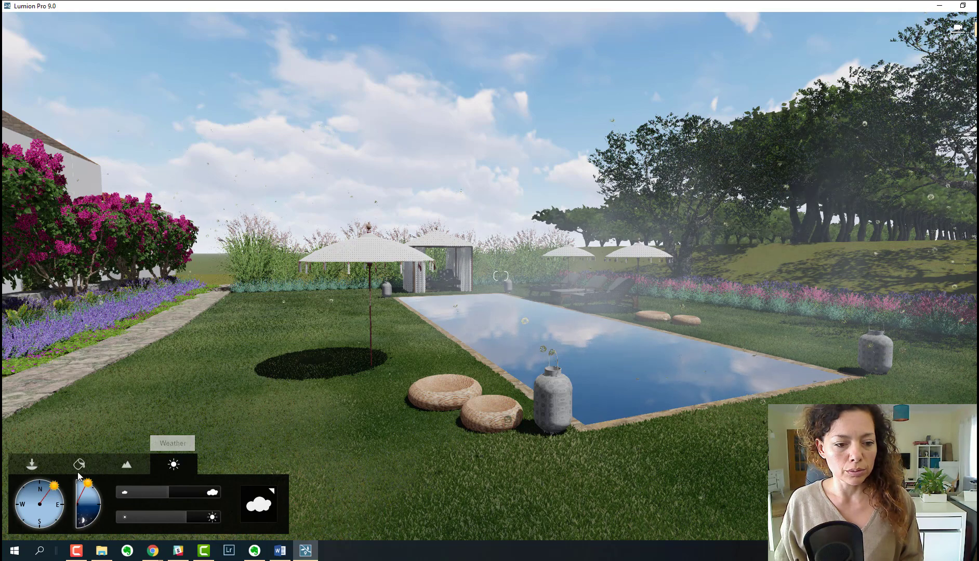
click(30, 466)
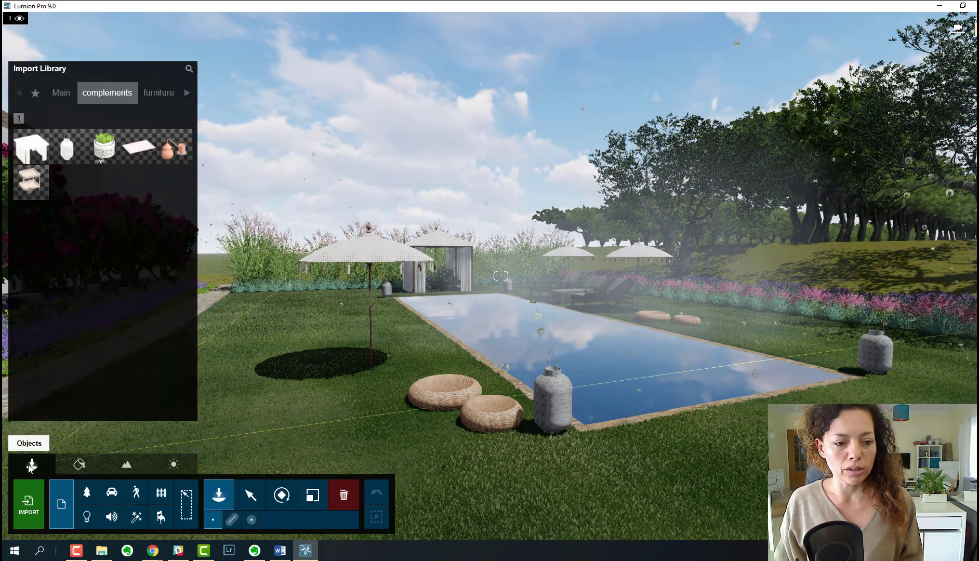
click(75, 468)
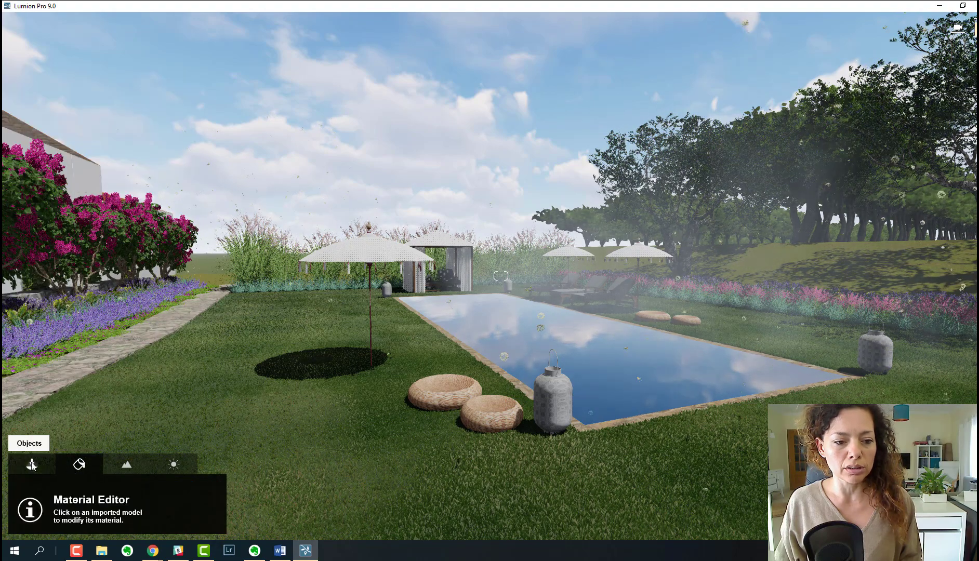
click(32, 464)
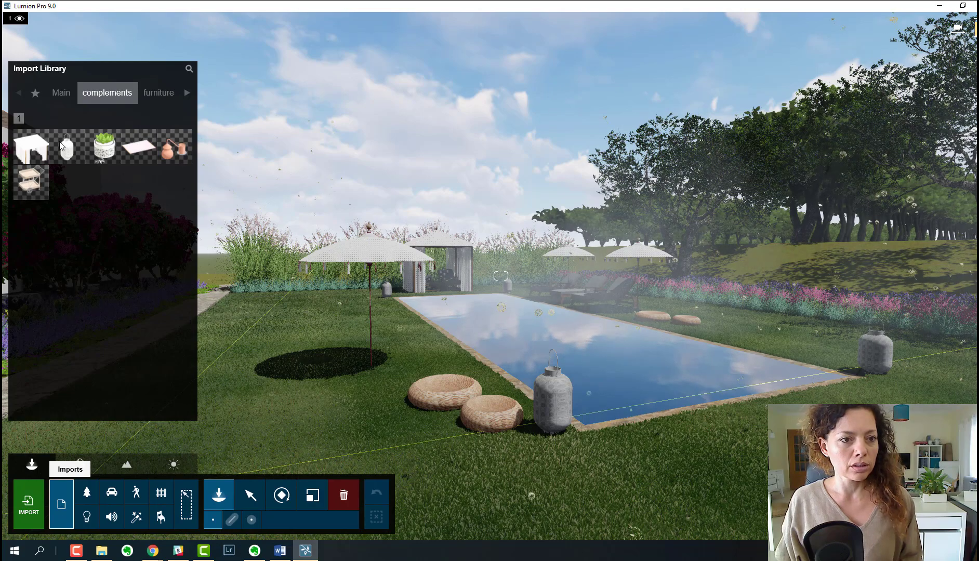
Go from the imported furniture models to the Nature library's Broadleaf tree category
click(160, 94)
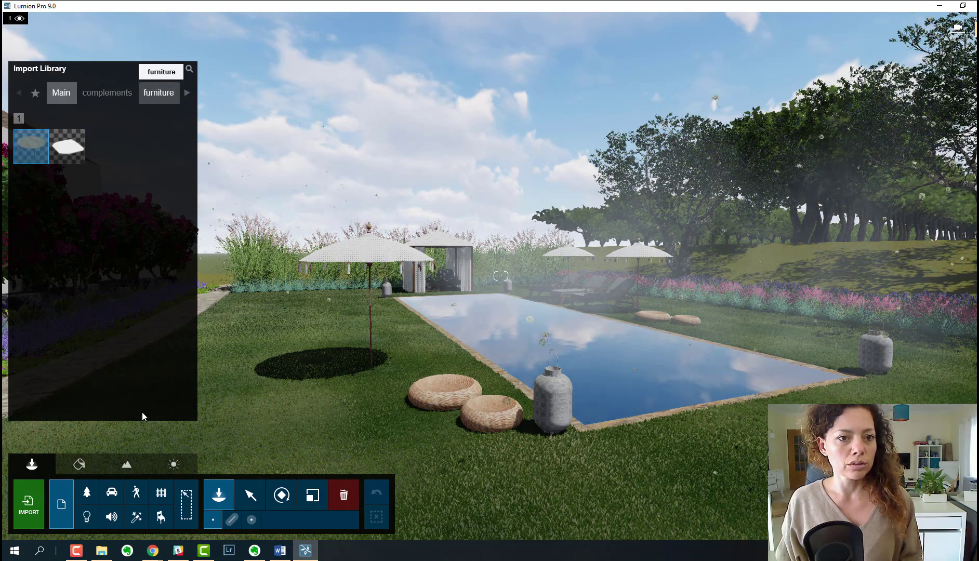
click(86, 493)
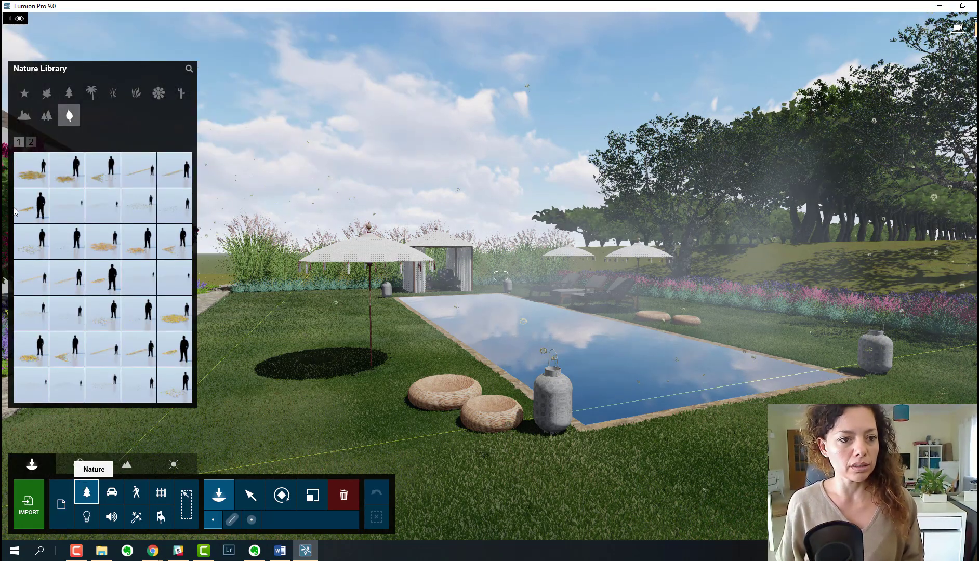
click(47, 95)
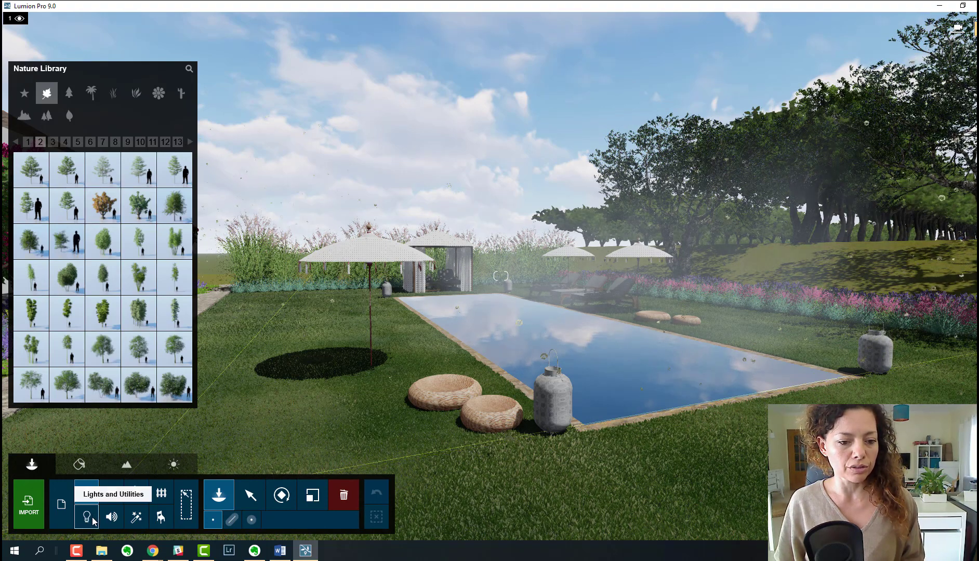
Browse the lights, indoor and outdoor libraries, paging through fences, flags and assorted objects
click(186, 520)
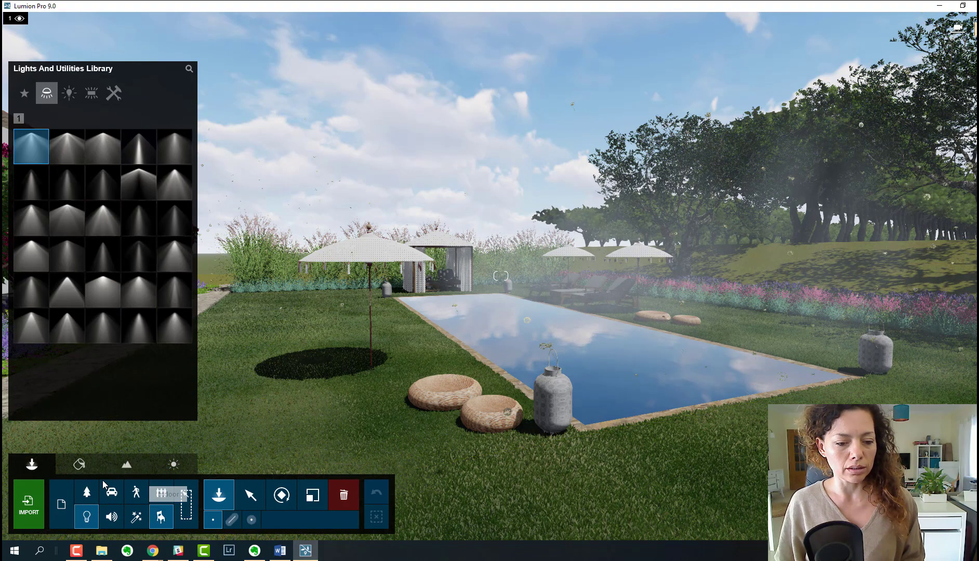
click(162, 498)
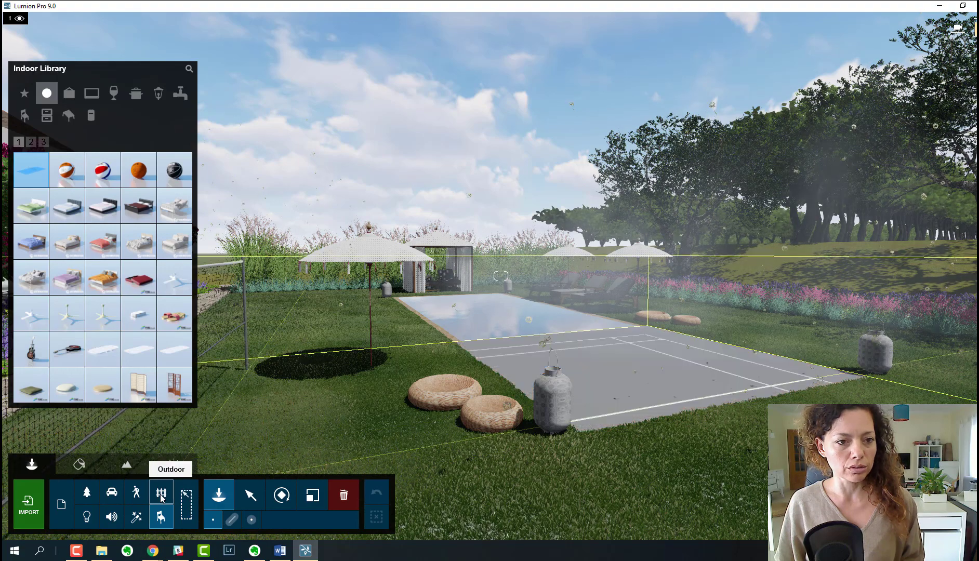
click(161, 497)
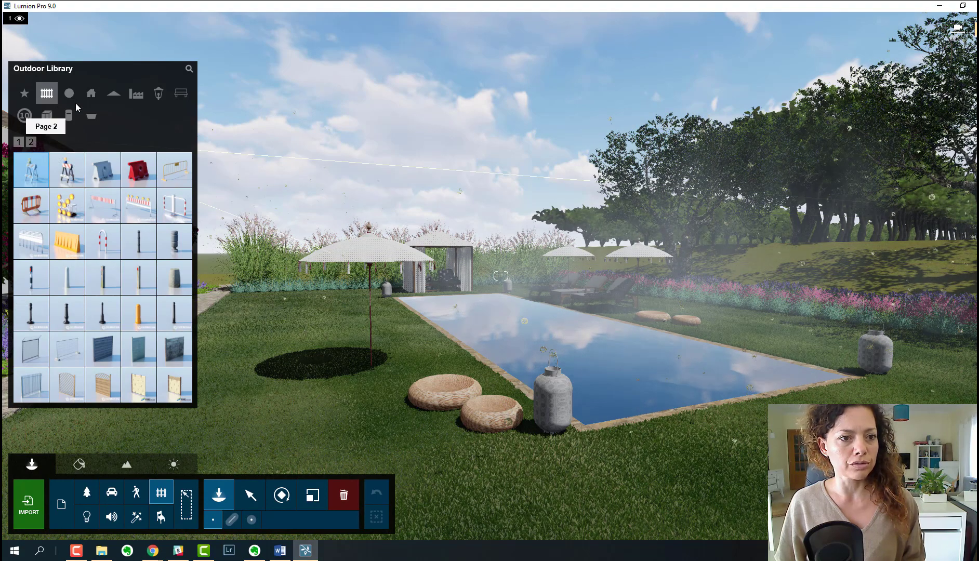
click(32, 141)
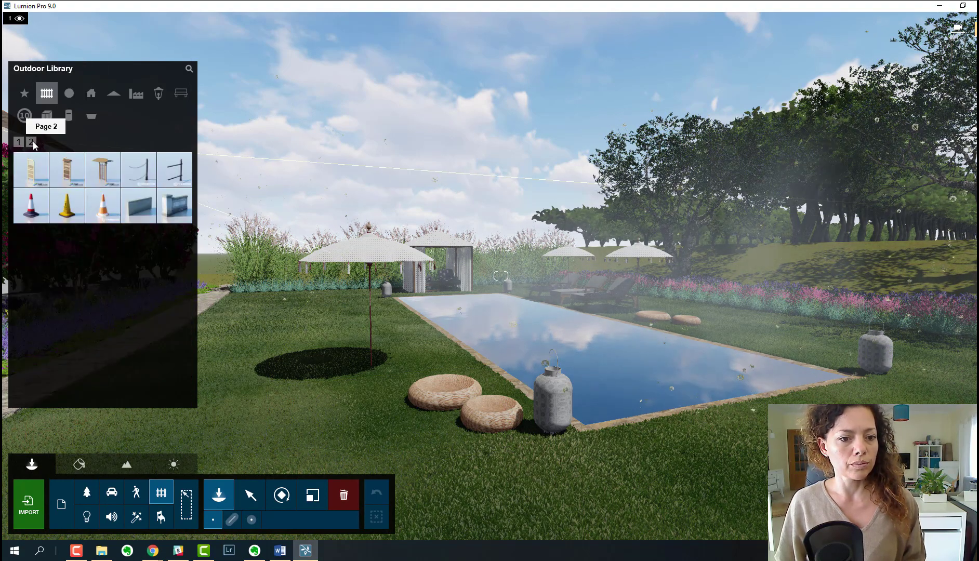
click(69, 93)
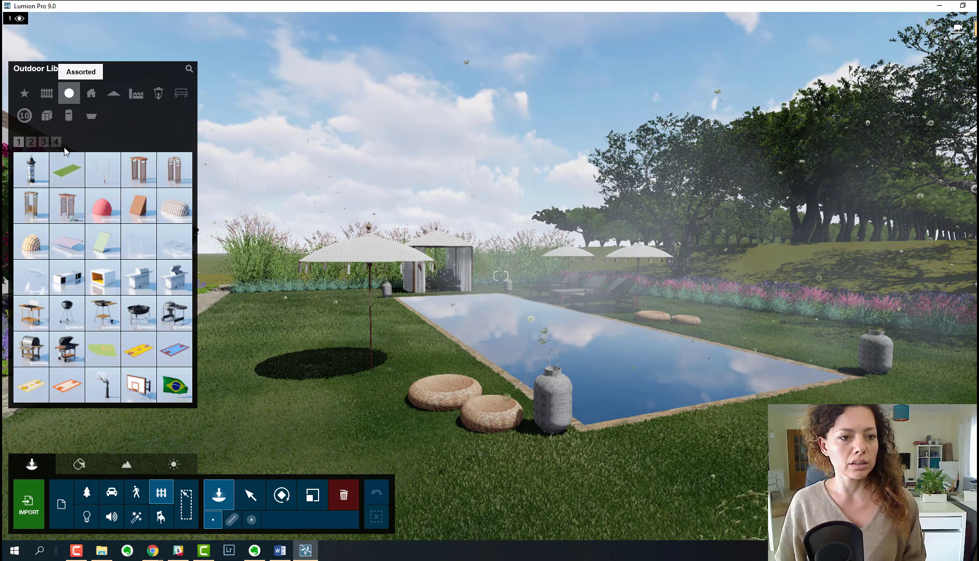
click(31, 142)
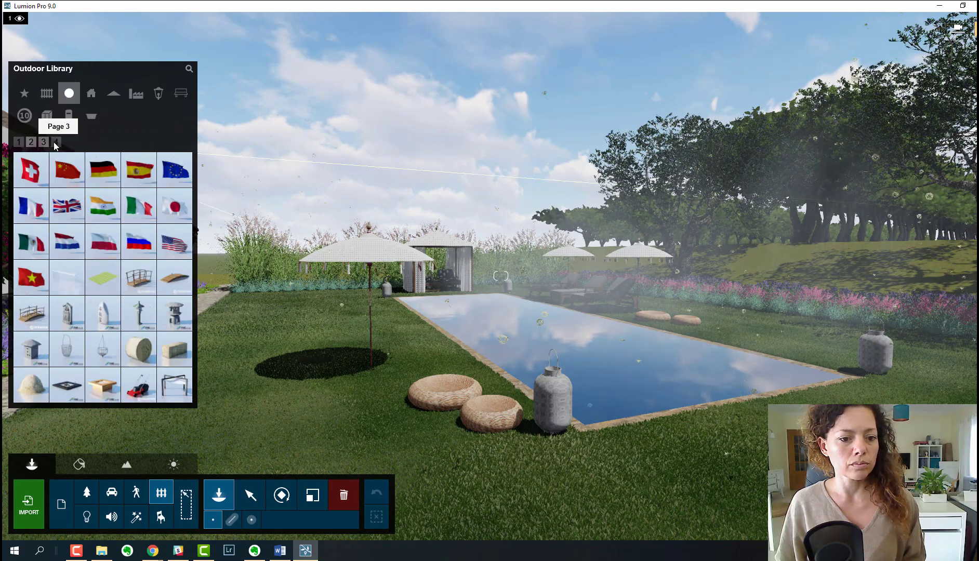
click(56, 141)
click(56, 141)
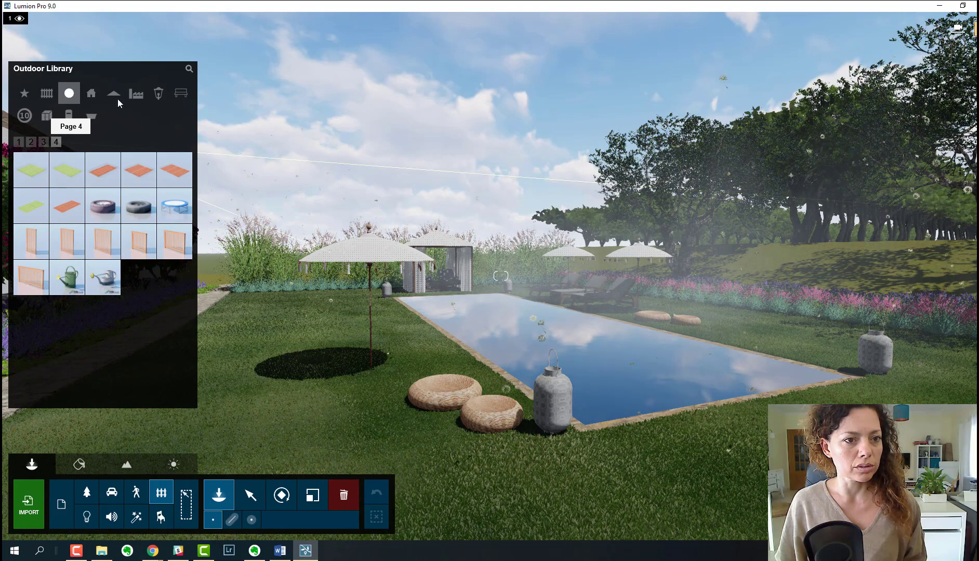
Page through outdoor benches, loungers, tables, umbrellas and poufs, then switch to the Material Editor
click(182, 95)
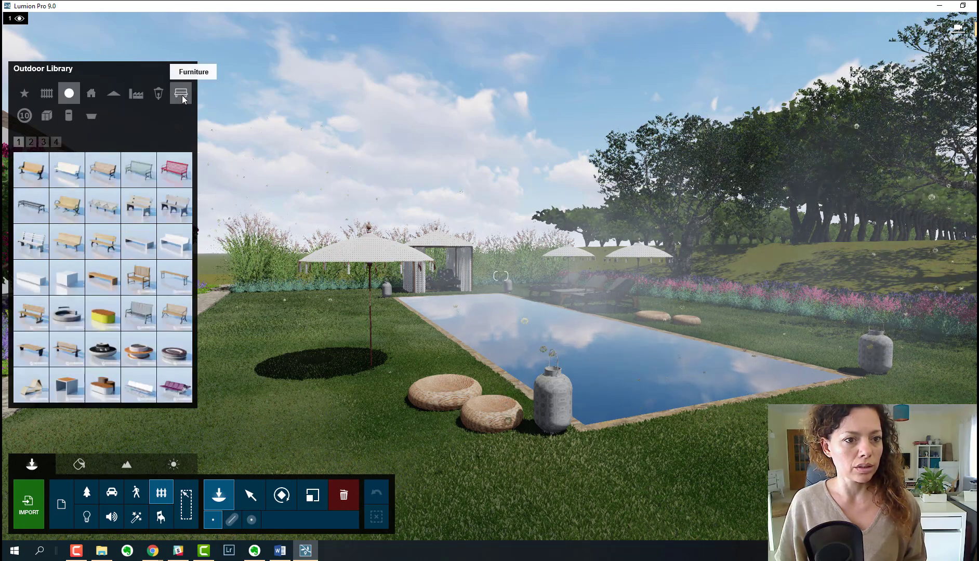
click(32, 142)
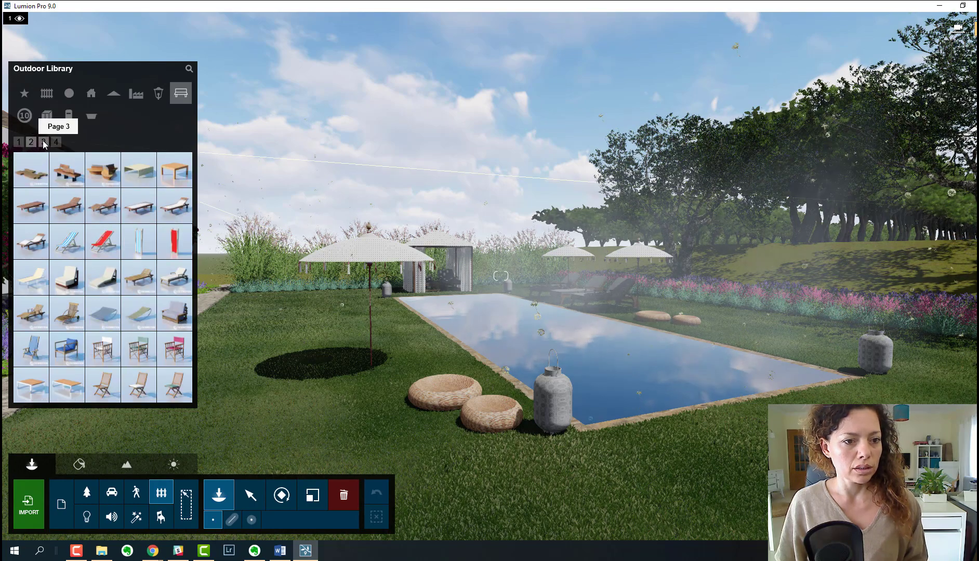
click(50, 142)
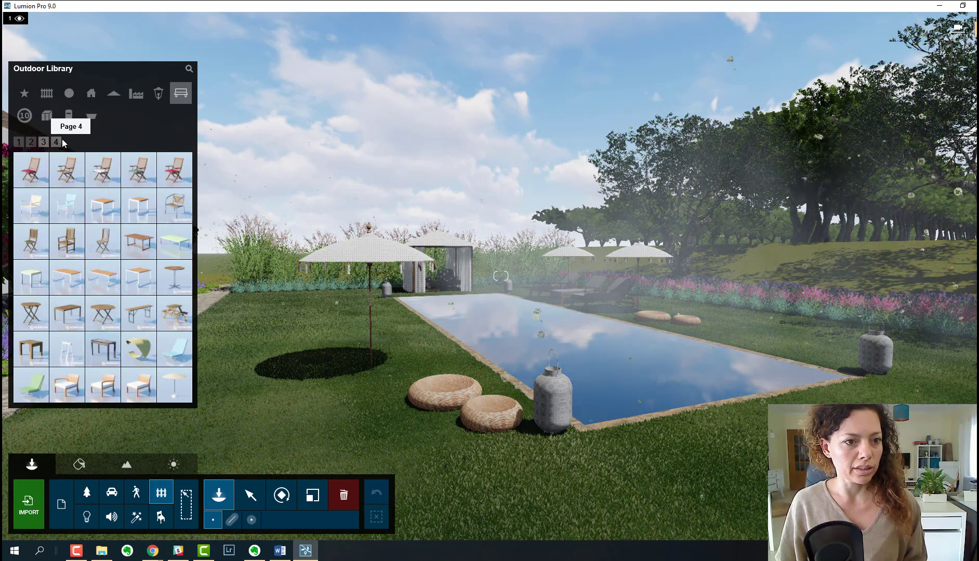
click(55, 140)
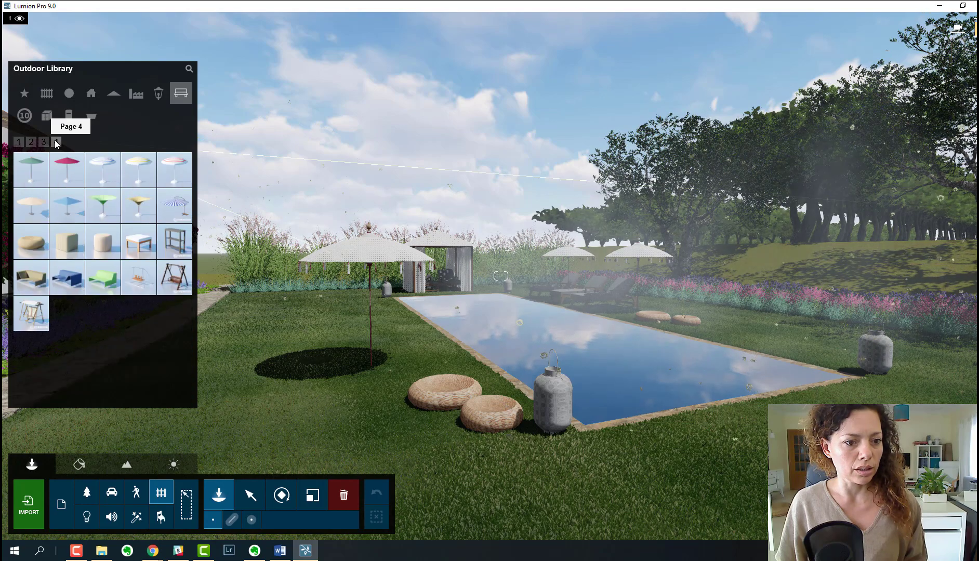
click(22, 141)
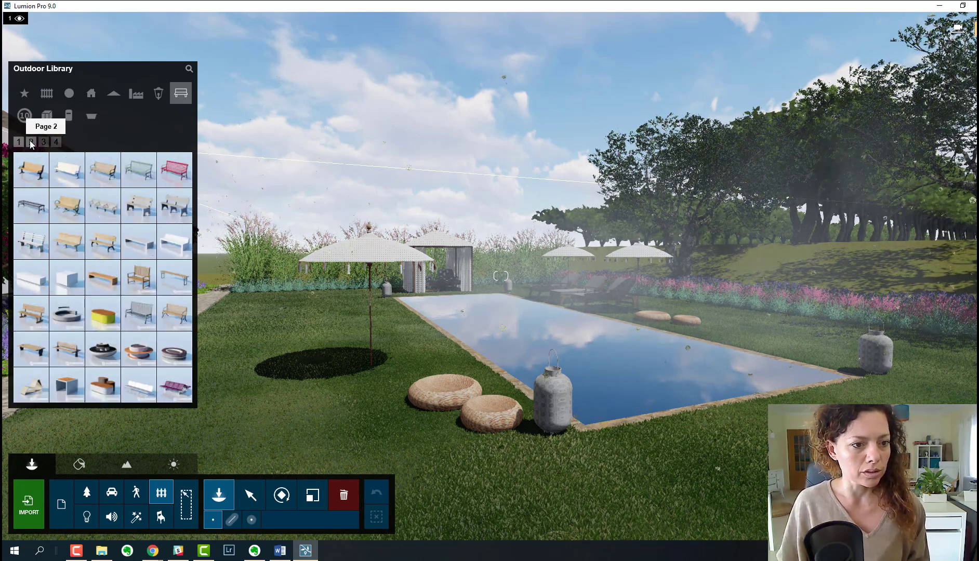
click(30, 141)
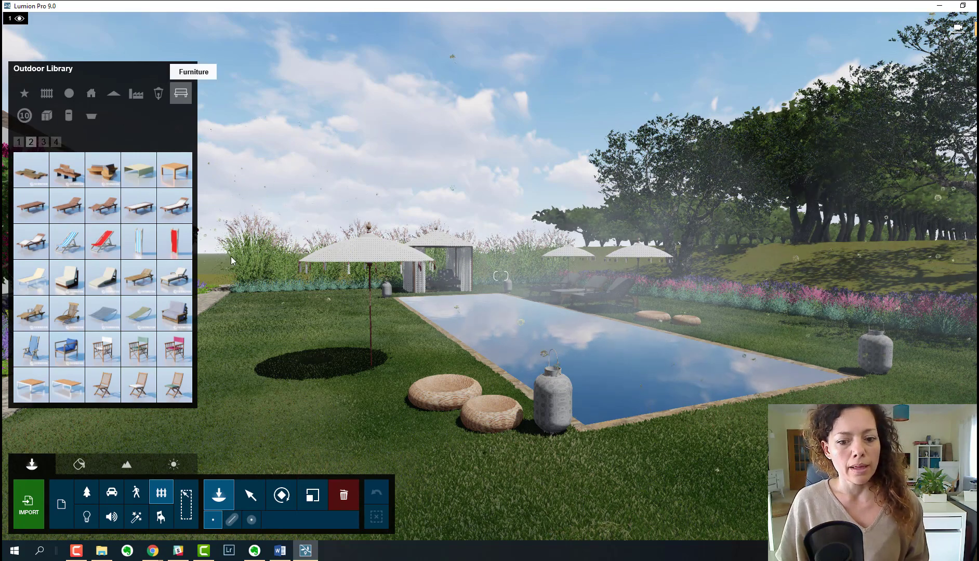
click(77, 465)
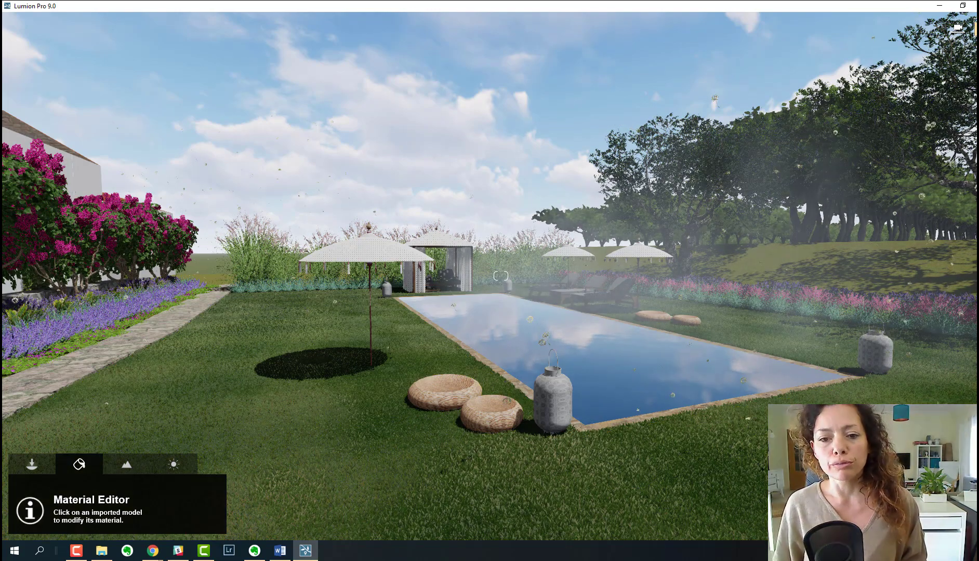
Select the lawn's Grass Dark Green material and show the Material library's Custom category
right_drag(415, 322, 425, 391)
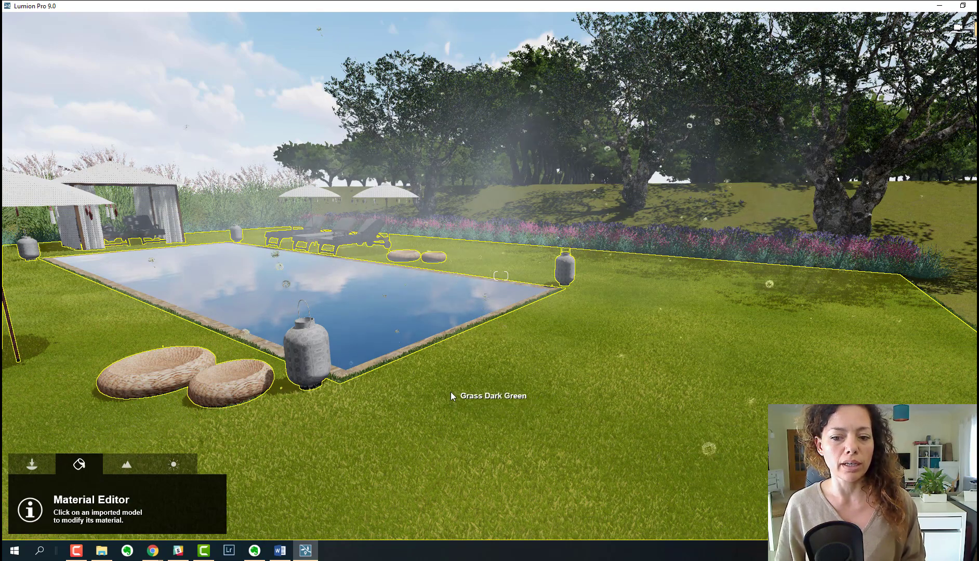
click(451, 393)
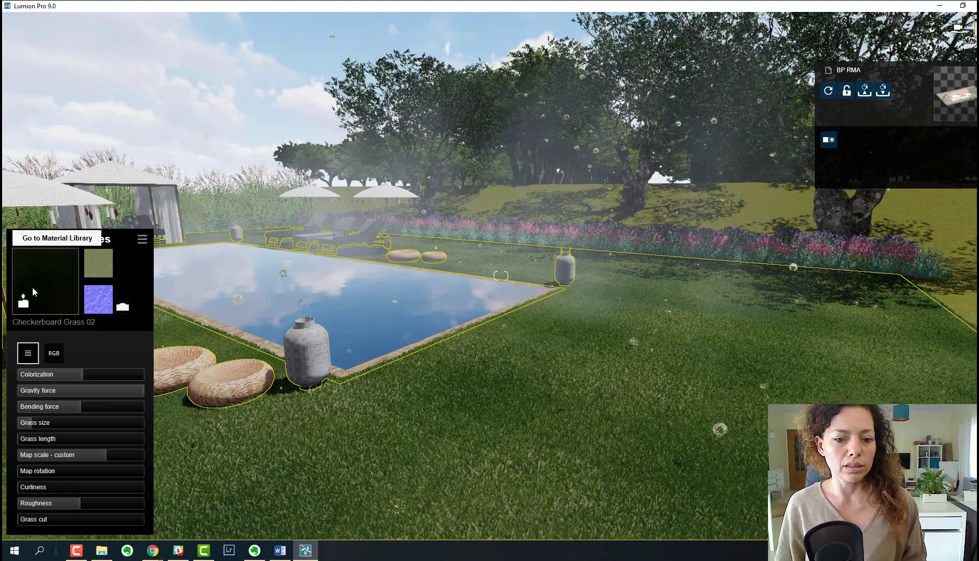
click(32, 289)
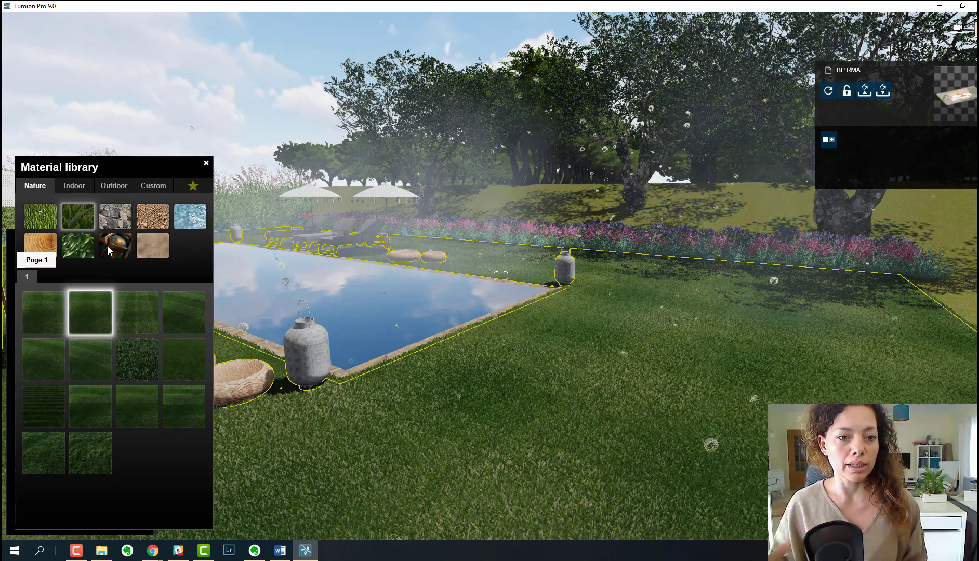
click(157, 189)
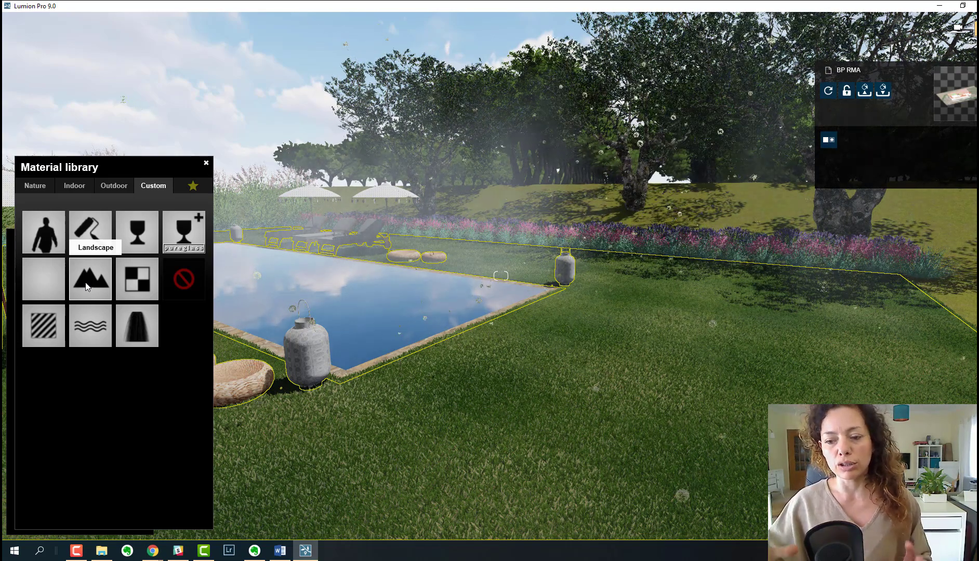
Preview Nature > 3D Grass options including dark and Farm Grass, then apply Checkerboard Grass 01
click(47, 186)
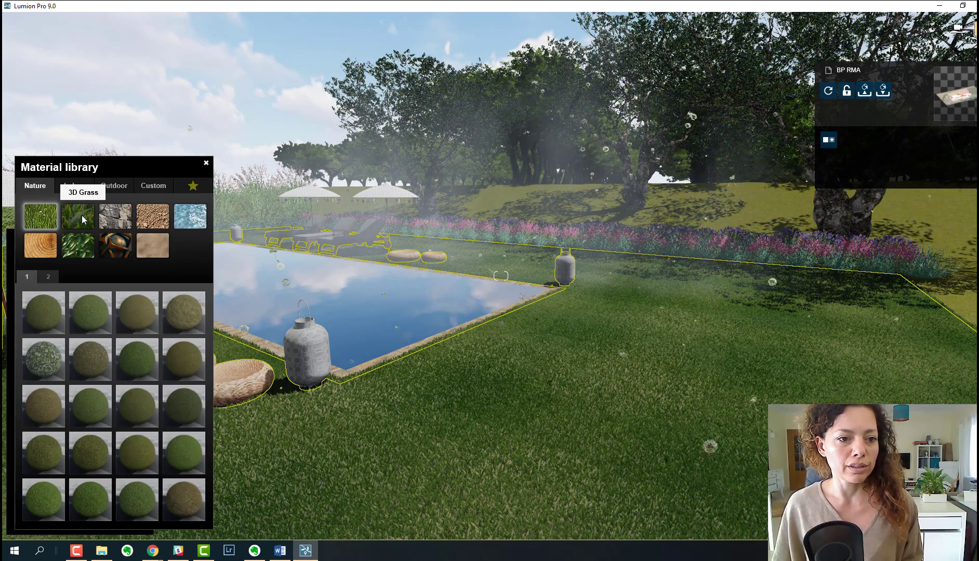
click(82, 215)
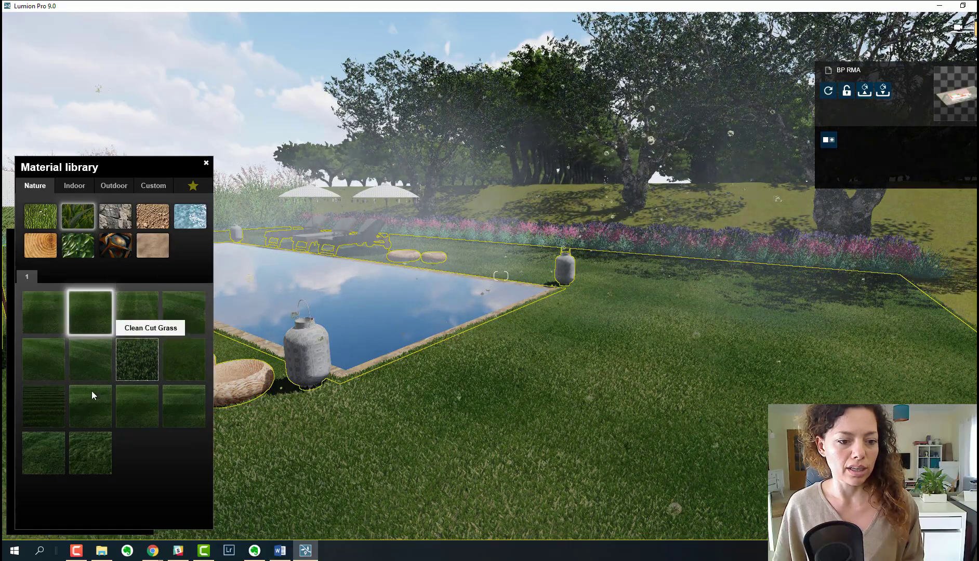
right_drag(363, 260, 363, 442)
right_drag(501, 276, 500, 169)
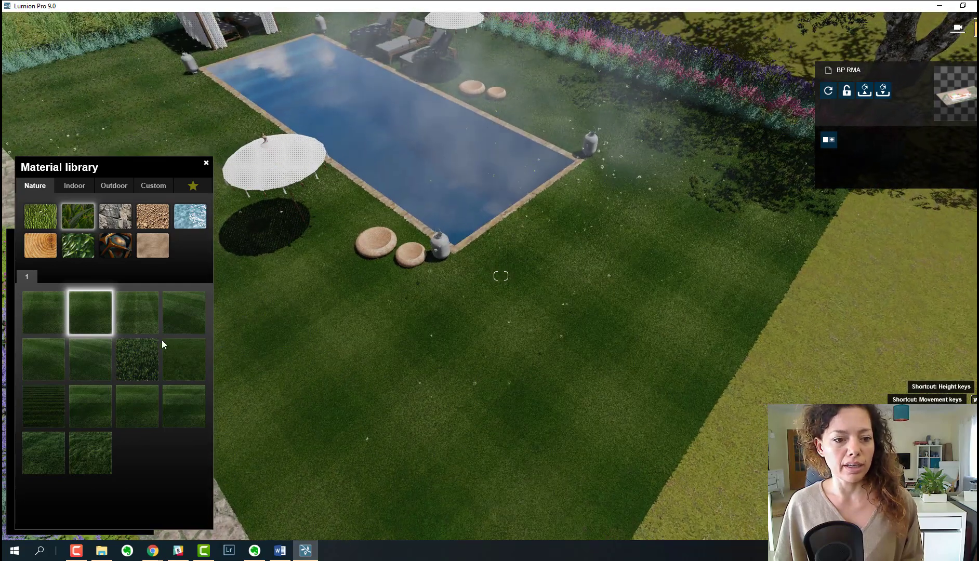
click(60, 317)
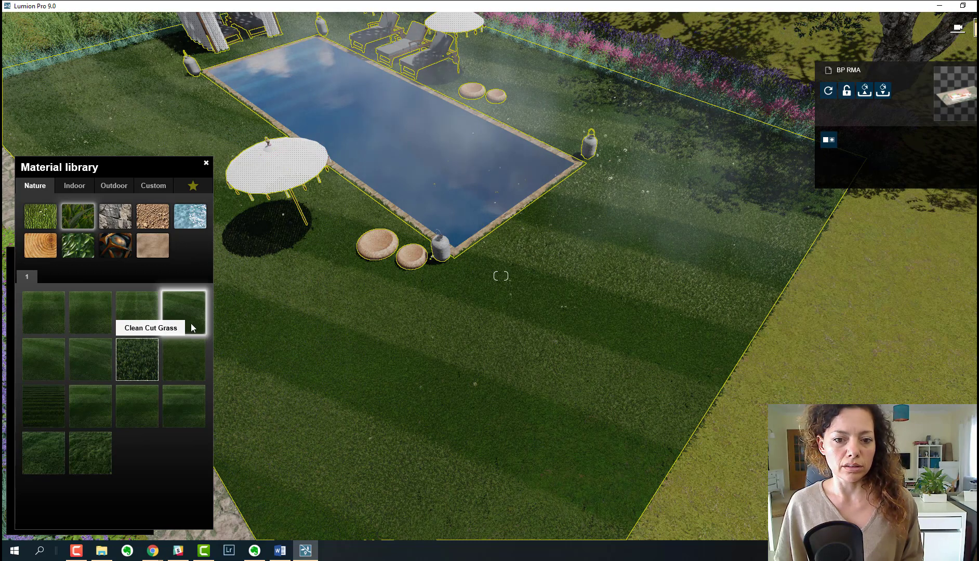
click(136, 359)
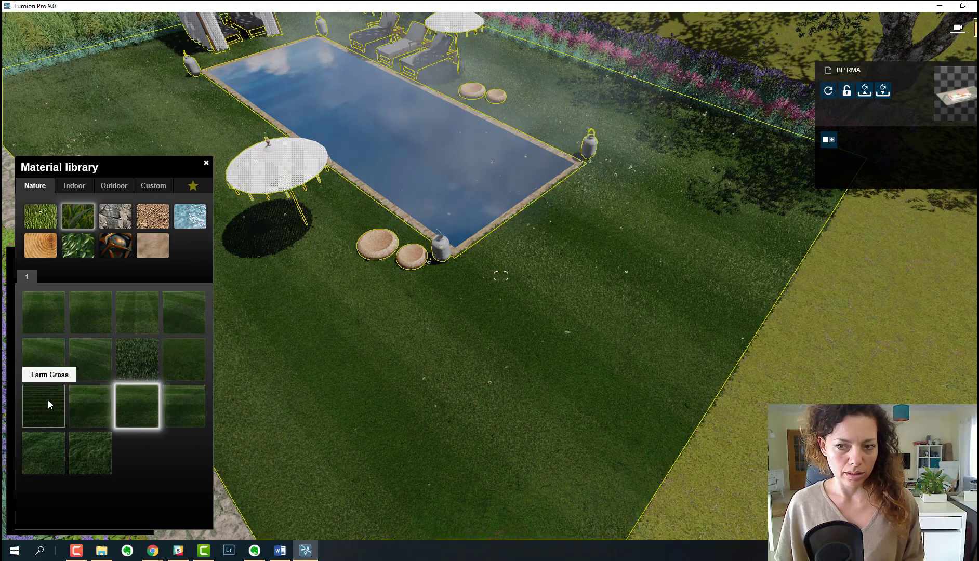
click(45, 399)
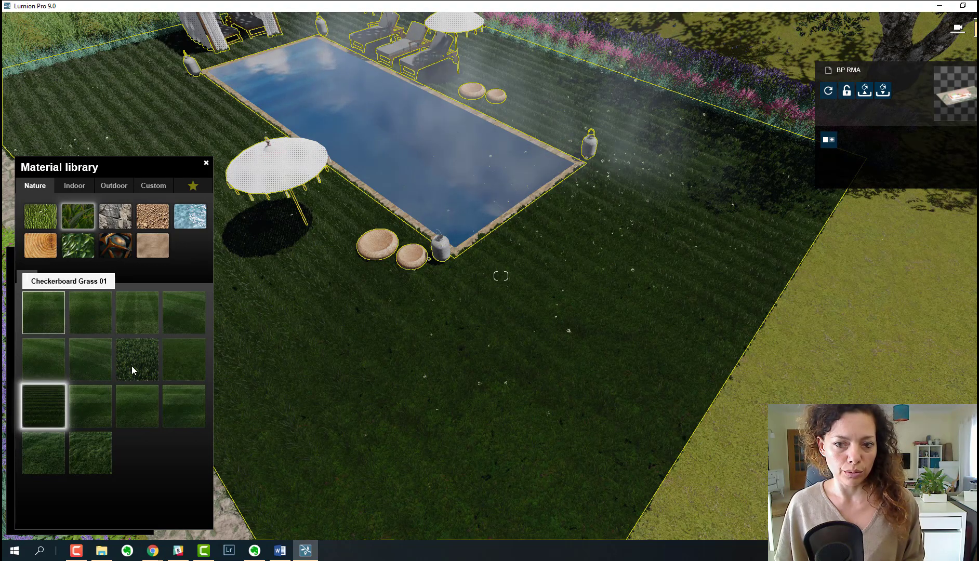
click(50, 307)
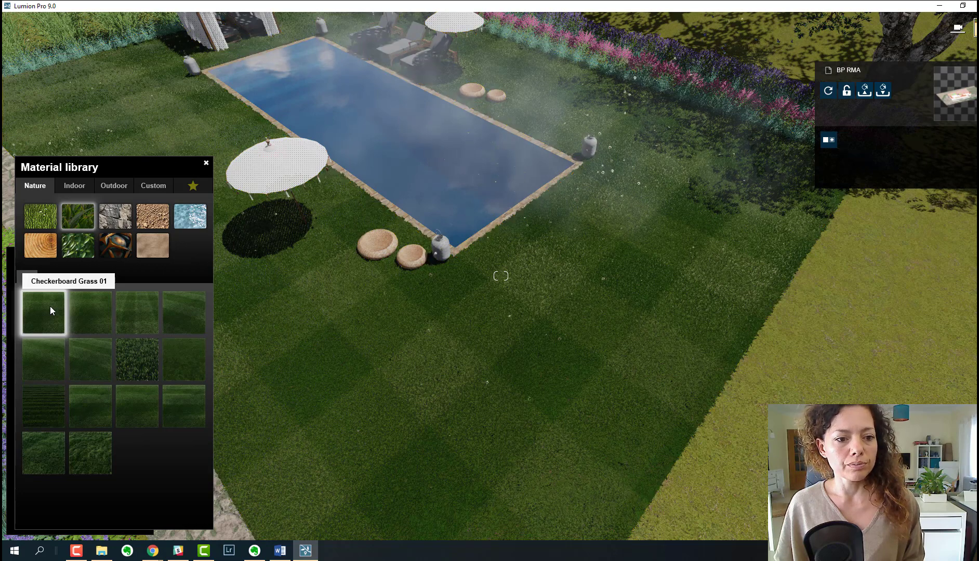
click(51, 307)
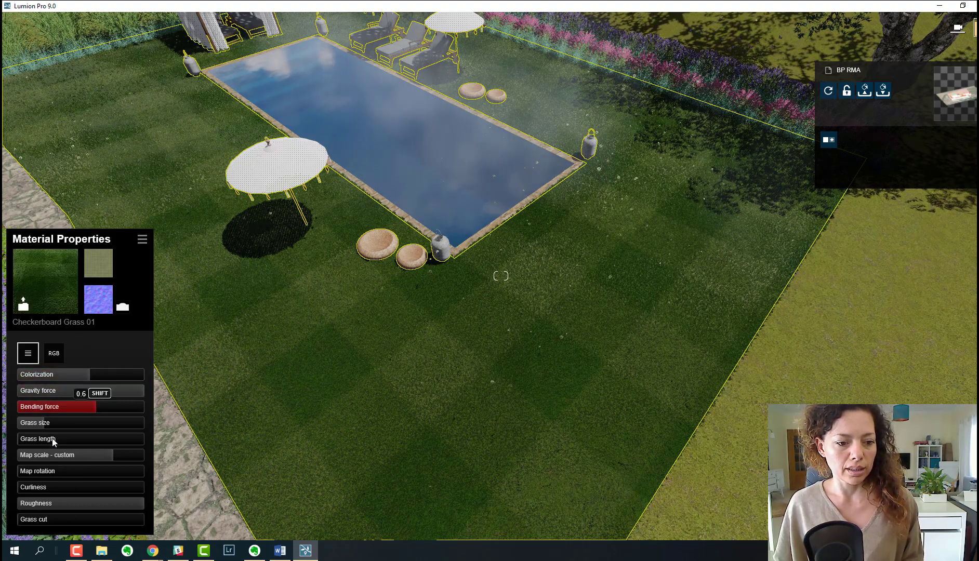
Raise the Checkerboard Grass 01 grass length from 0.1 to 0.2 and close Material Properties
mouse_move(30, 442)
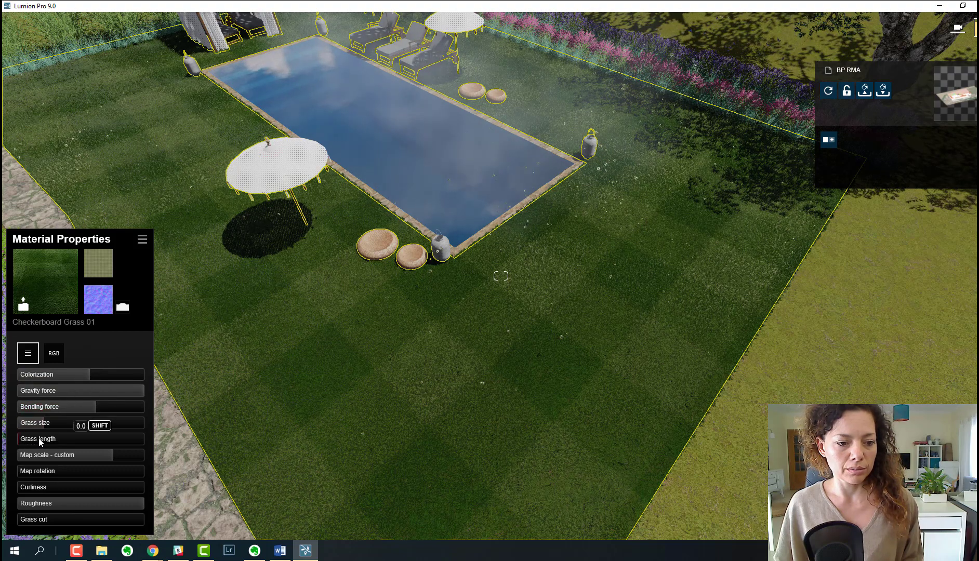
drag(41, 441, 32, 439)
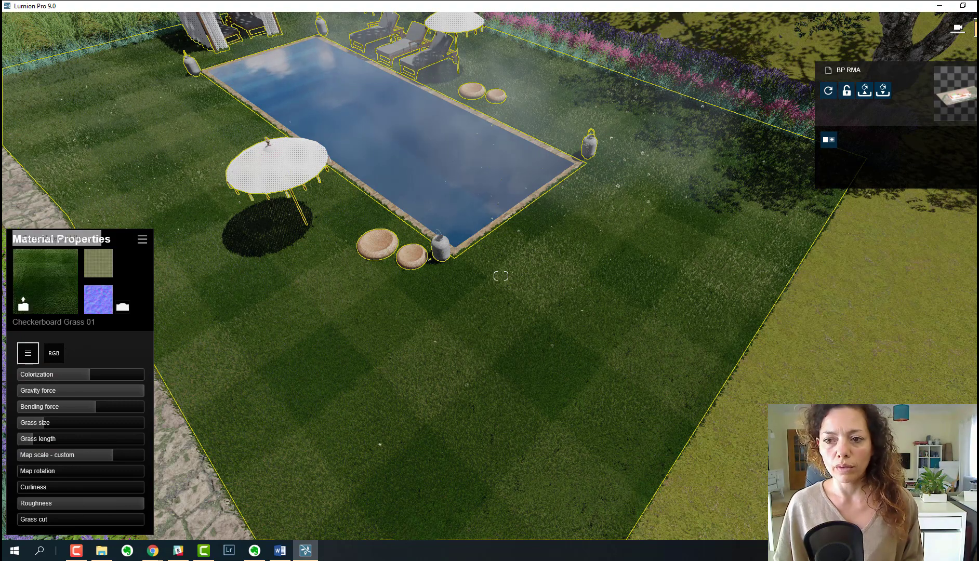
key(Escape)
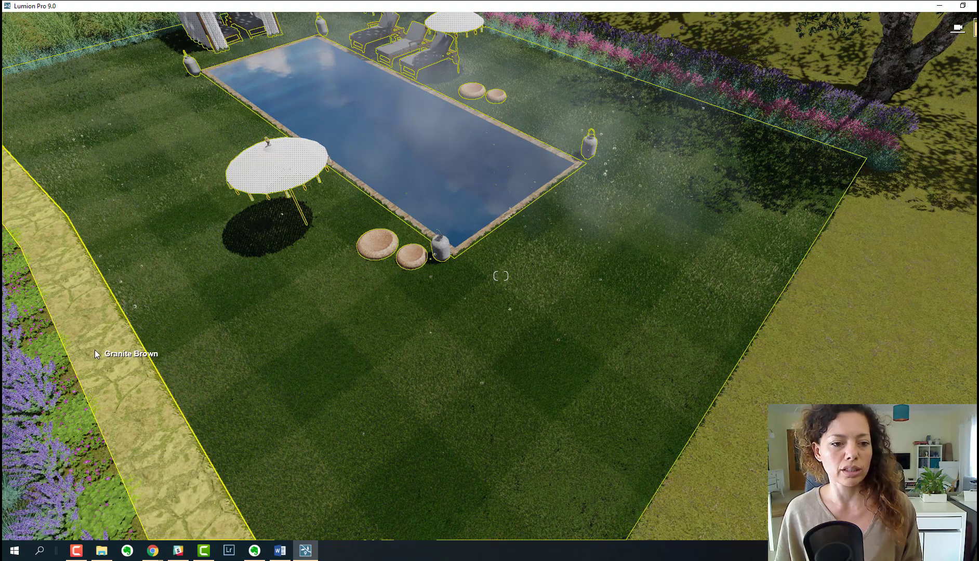
Select the Granite Brown path and open the Material library's Outdoor brick and stone materials
click(95, 353)
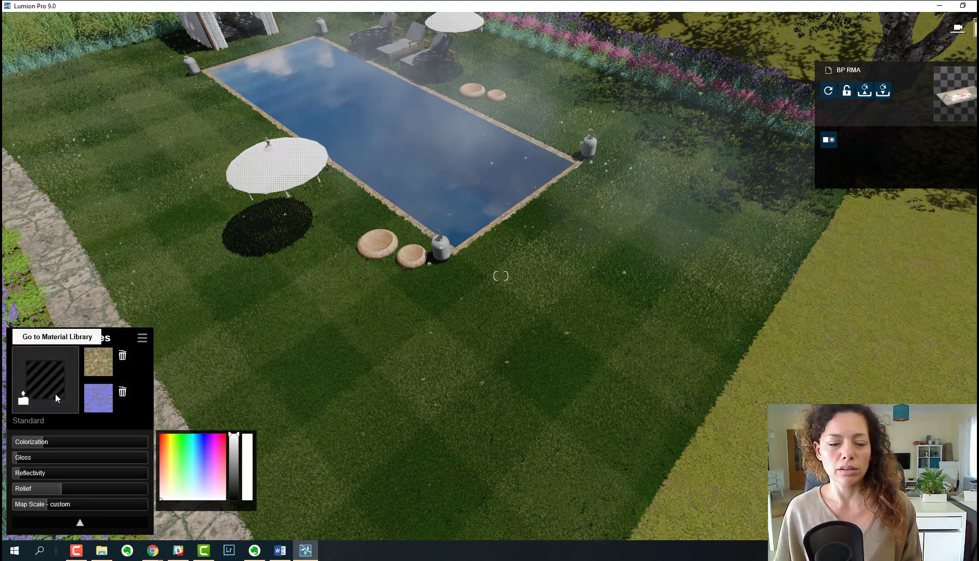
click(56, 395)
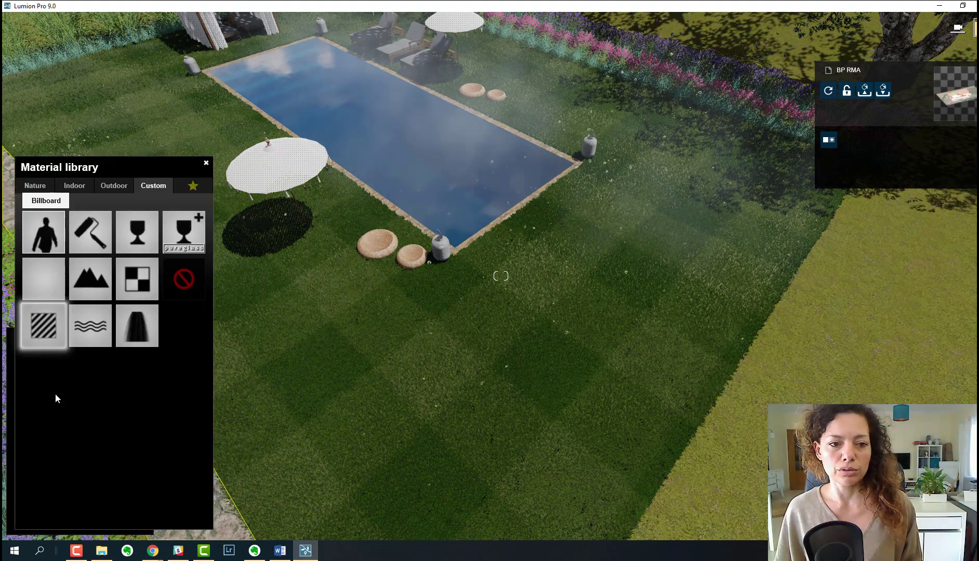
click(113, 187)
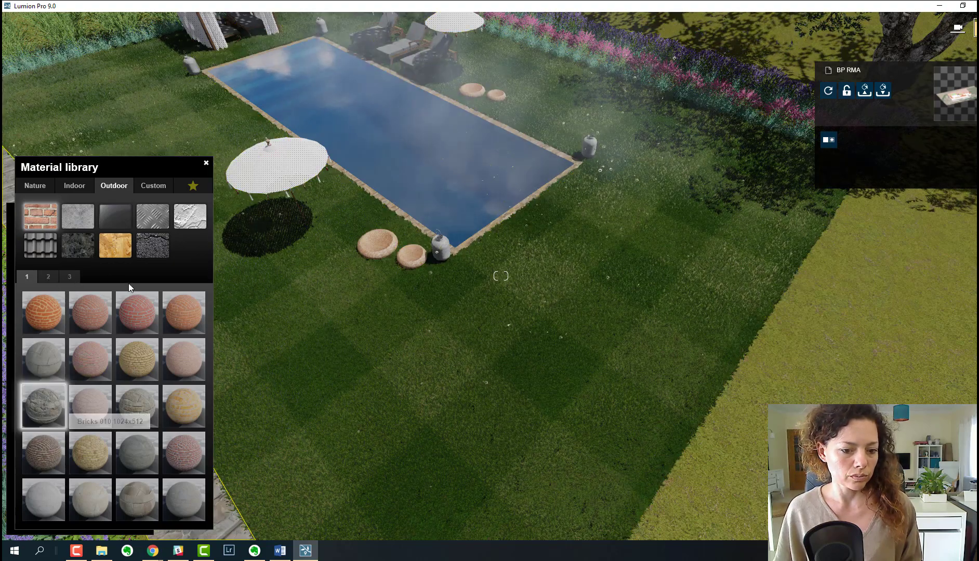
Preview paving slabs, cobblestones and several brick types on the path from Outdoor pages 2–3
key(a)
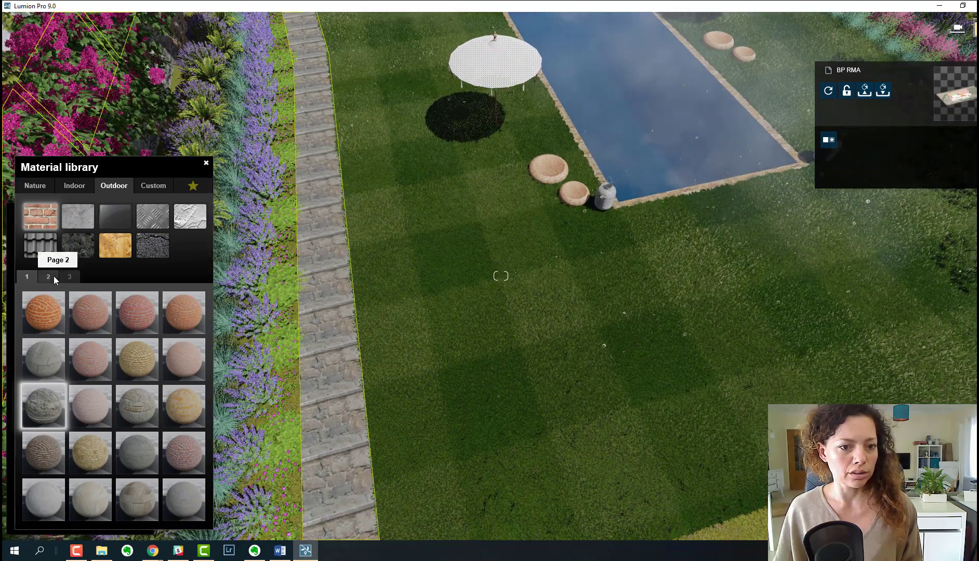
click(54, 276)
click(66, 276)
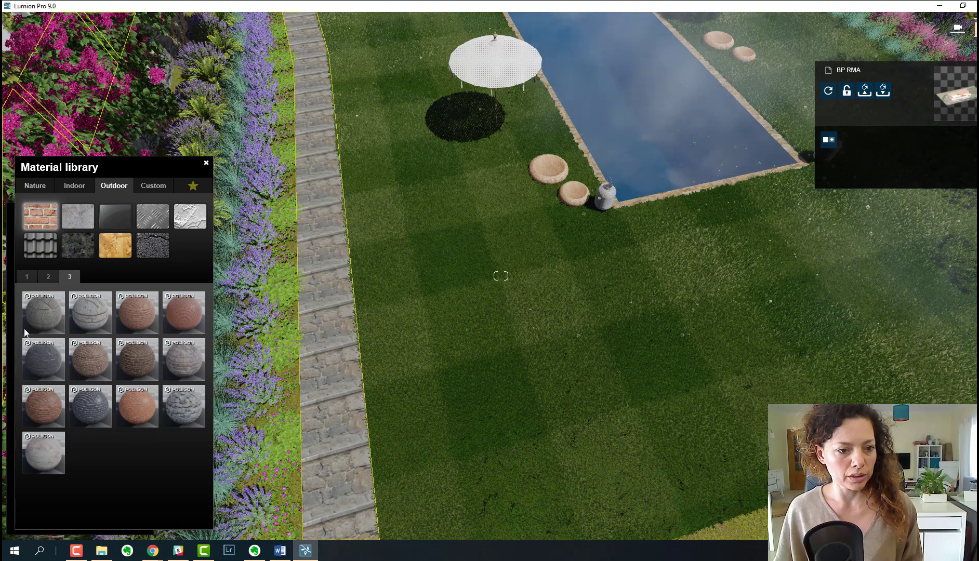
click(36, 324)
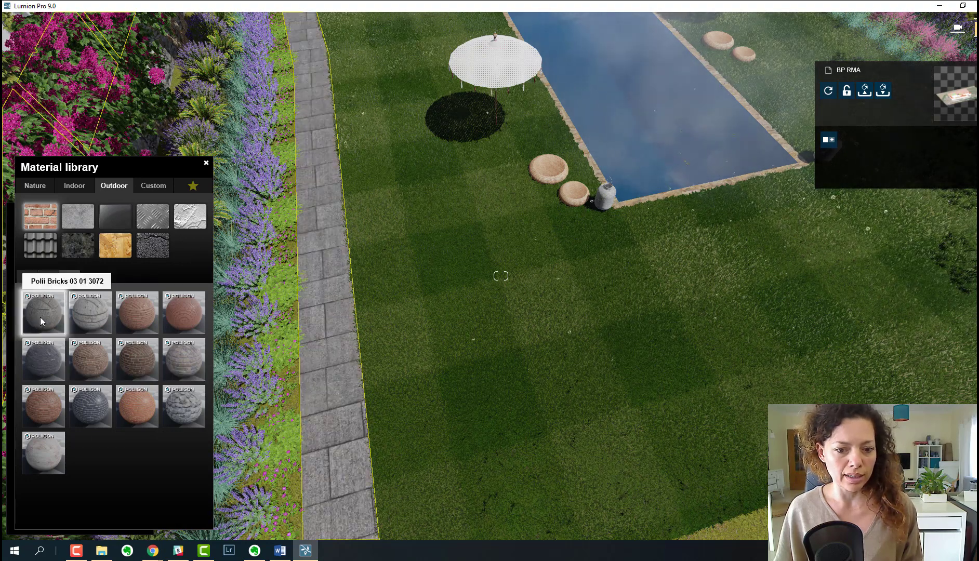
click(175, 416)
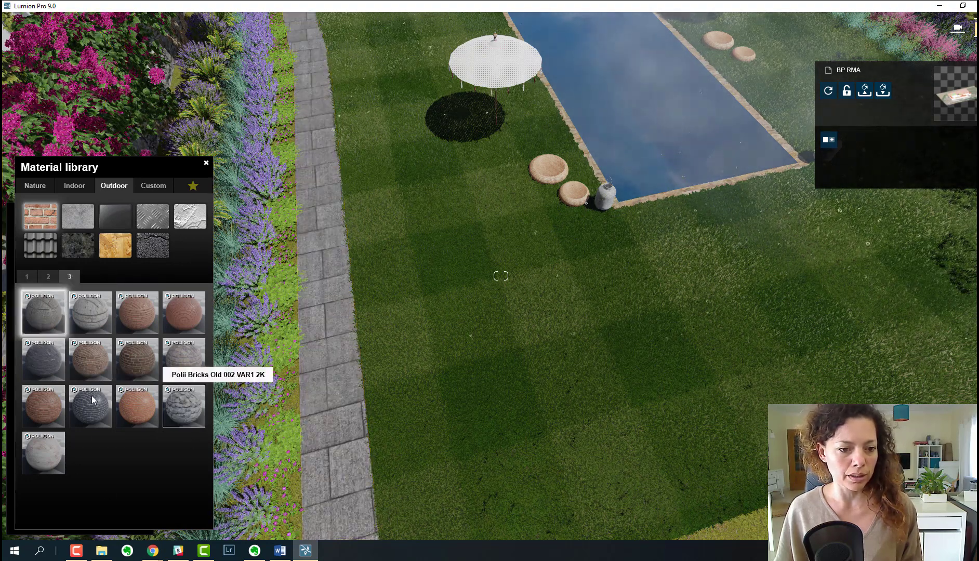
click(180, 352)
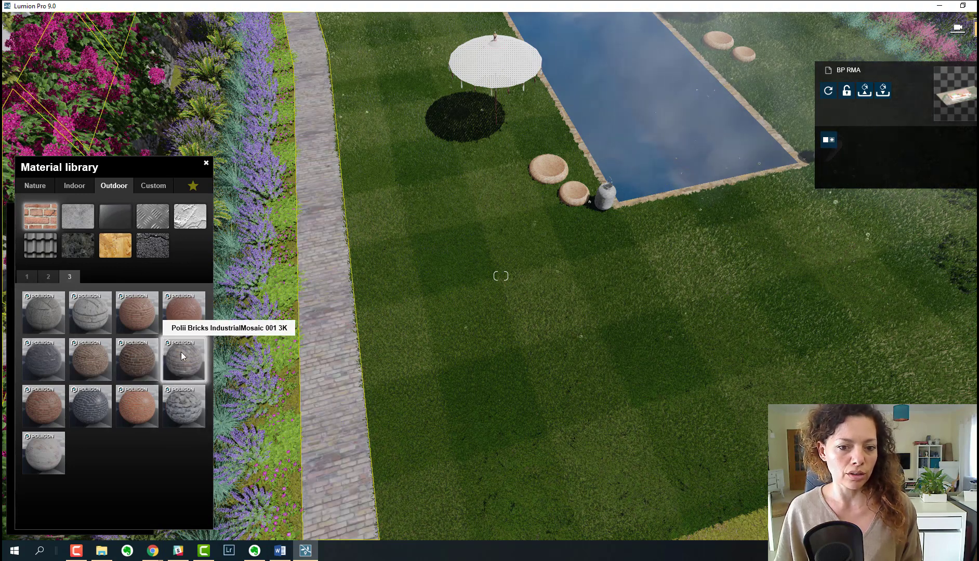
click(45, 455)
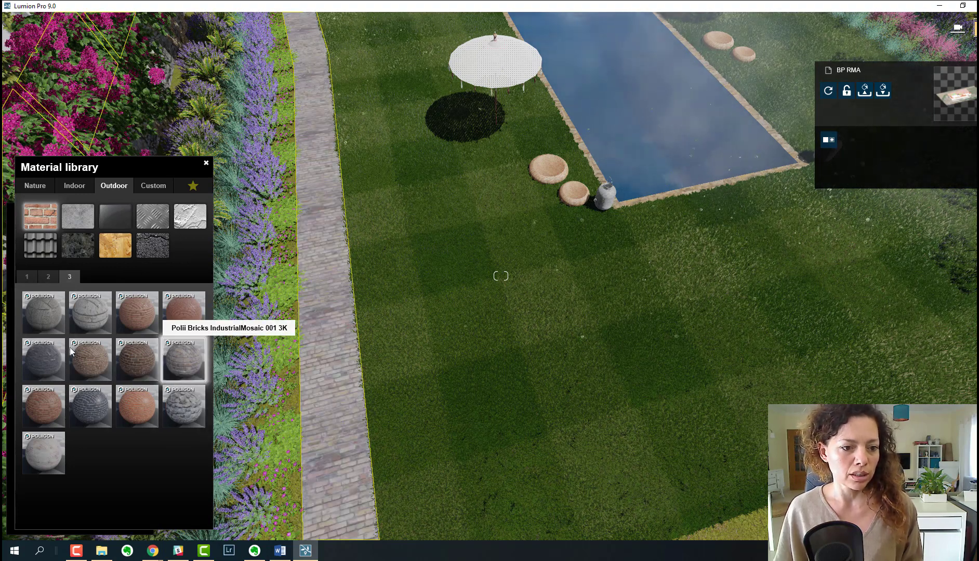
click(88, 312)
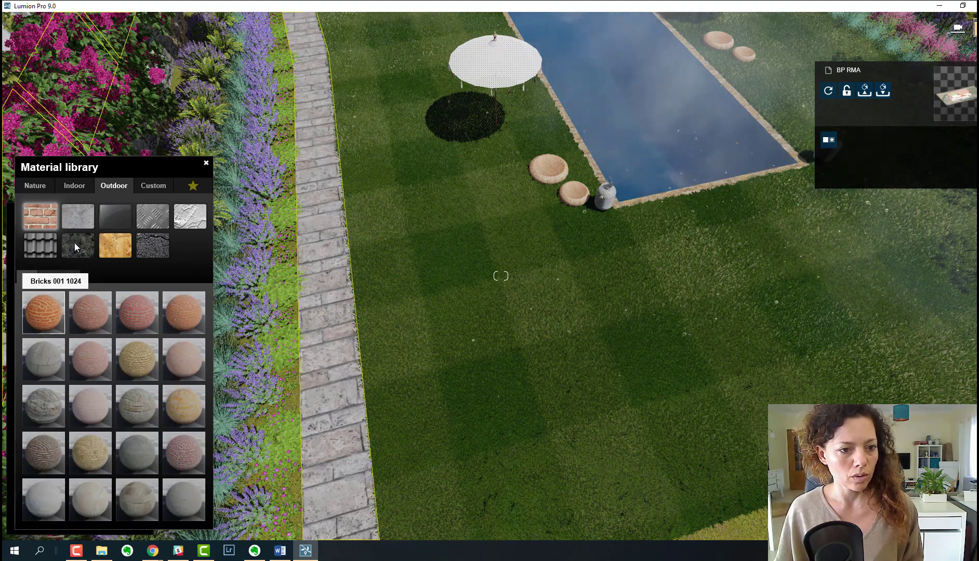
Compare Poliigon cobblestones on page 2 and accept Polii BricksOld08 VAR1 2k for the path
click(48, 278)
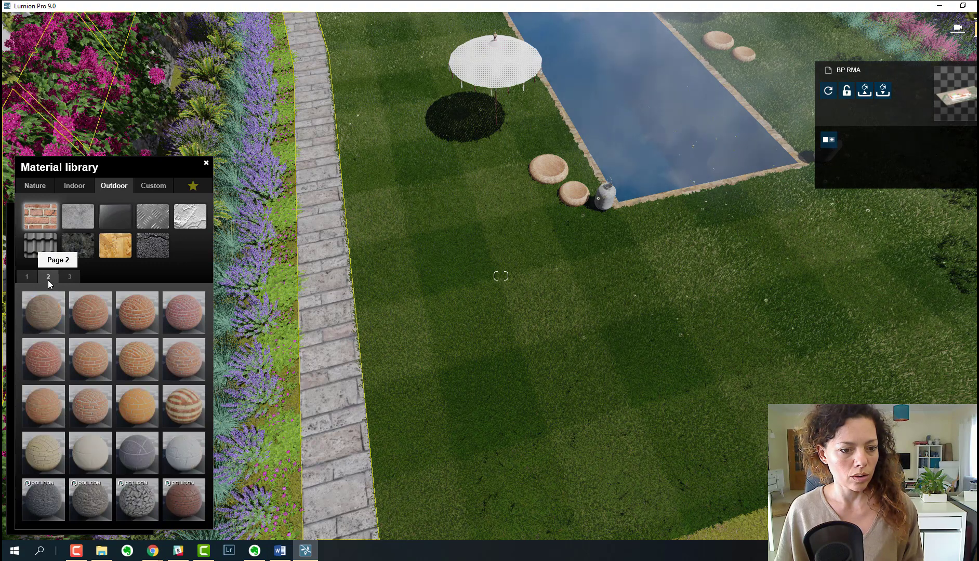
click(141, 506)
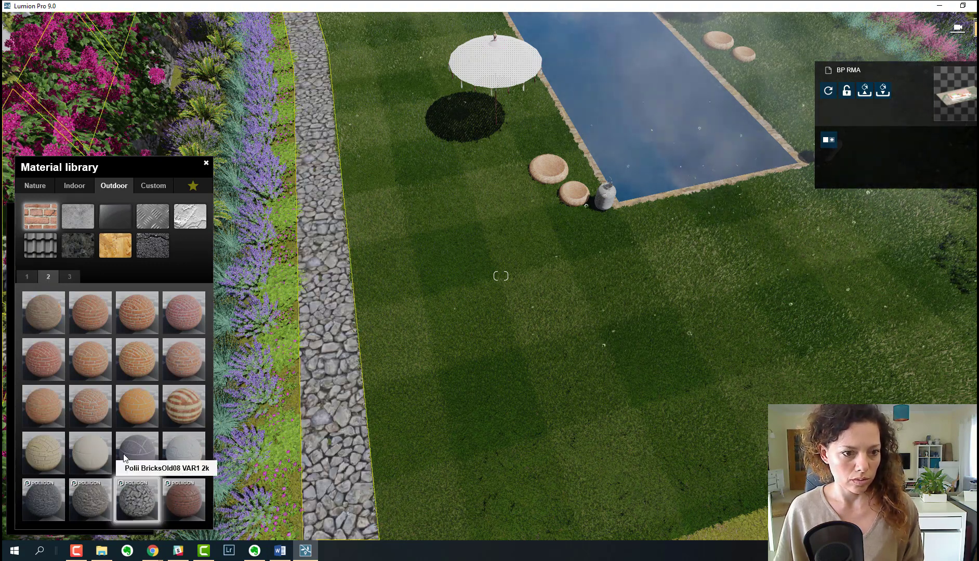
click(84, 506)
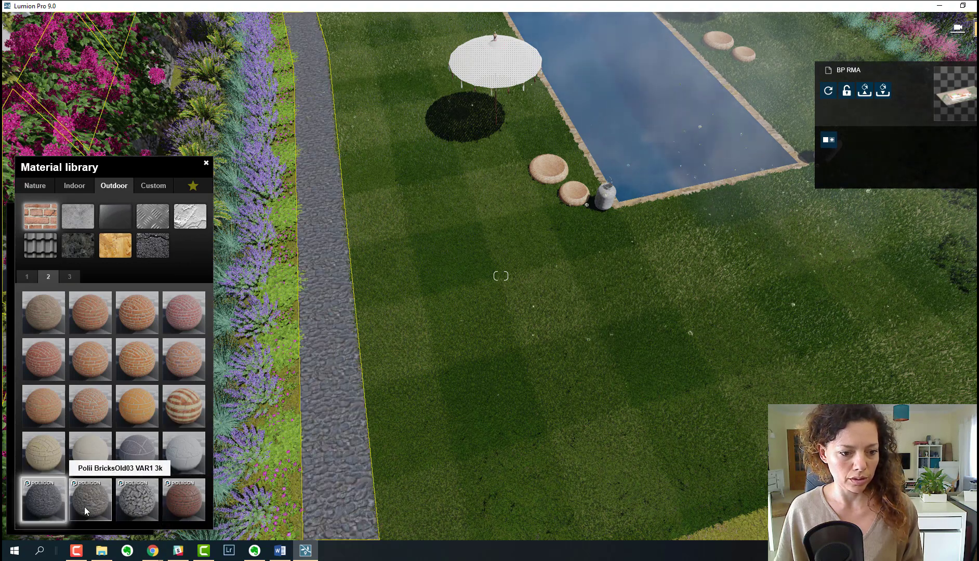
click(131, 508)
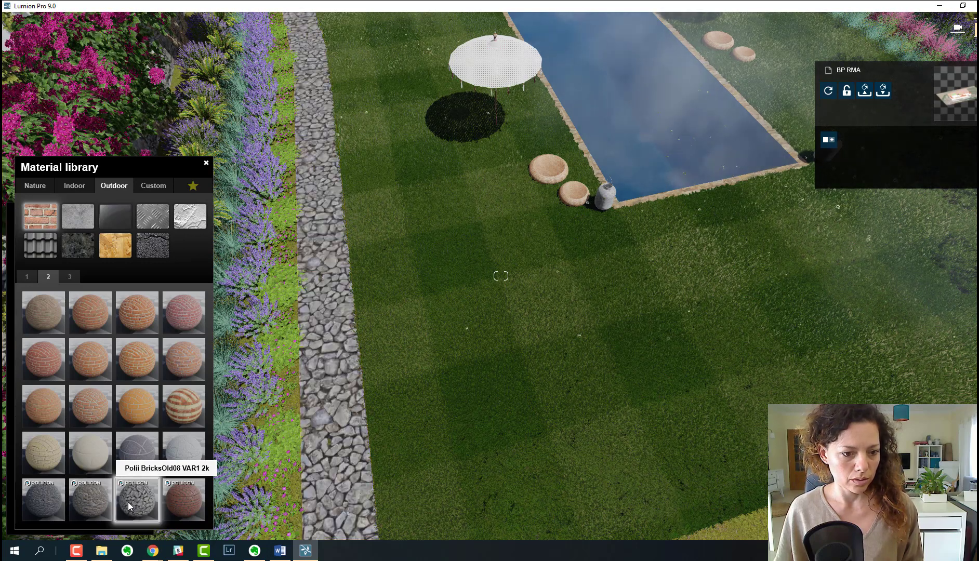
click(130, 505)
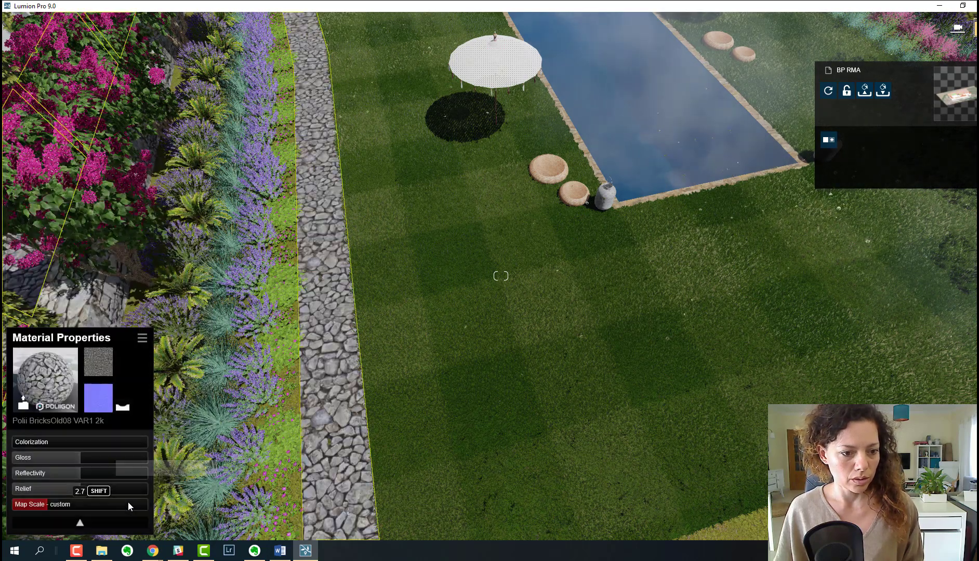
Expand the path material's properties and drag Map Scale right to enlarge the cobblestones
click(79, 523)
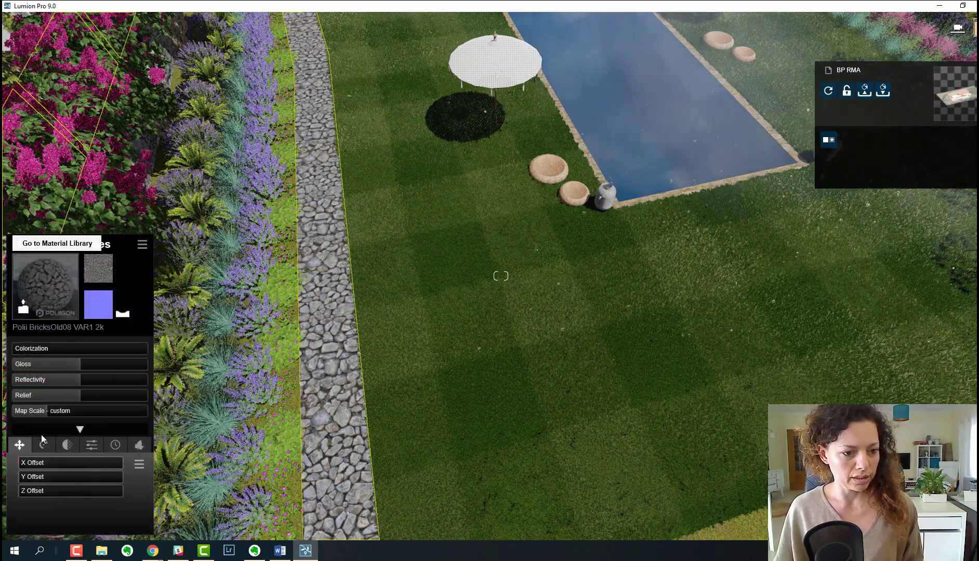
drag(45, 410, 54, 411)
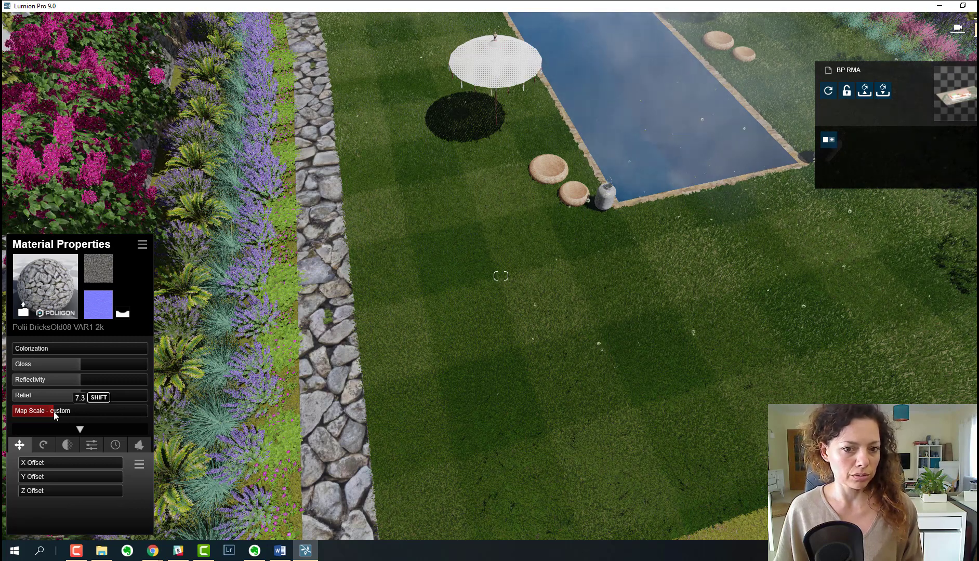
drag(53, 411, 54, 412)
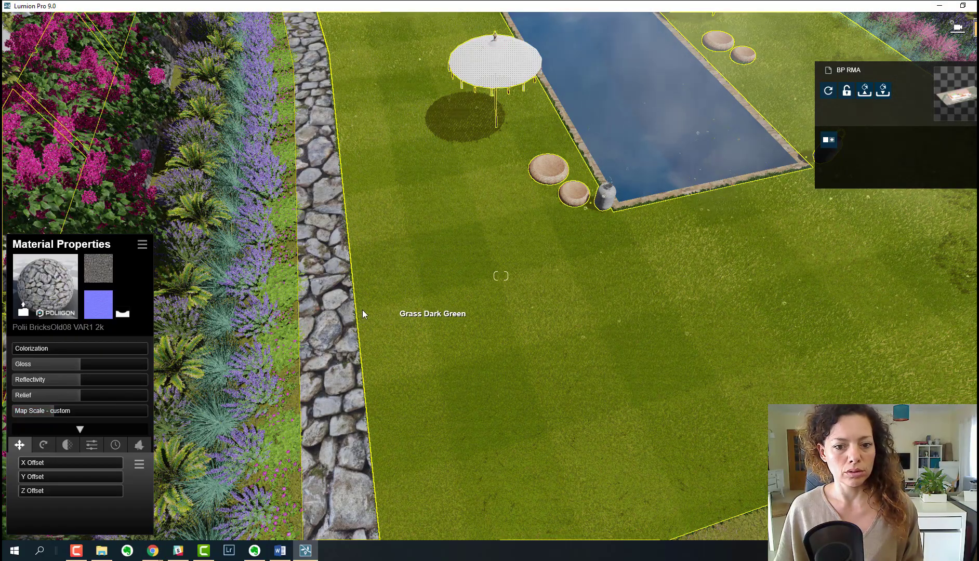
right_drag(362, 309, 2, 507)
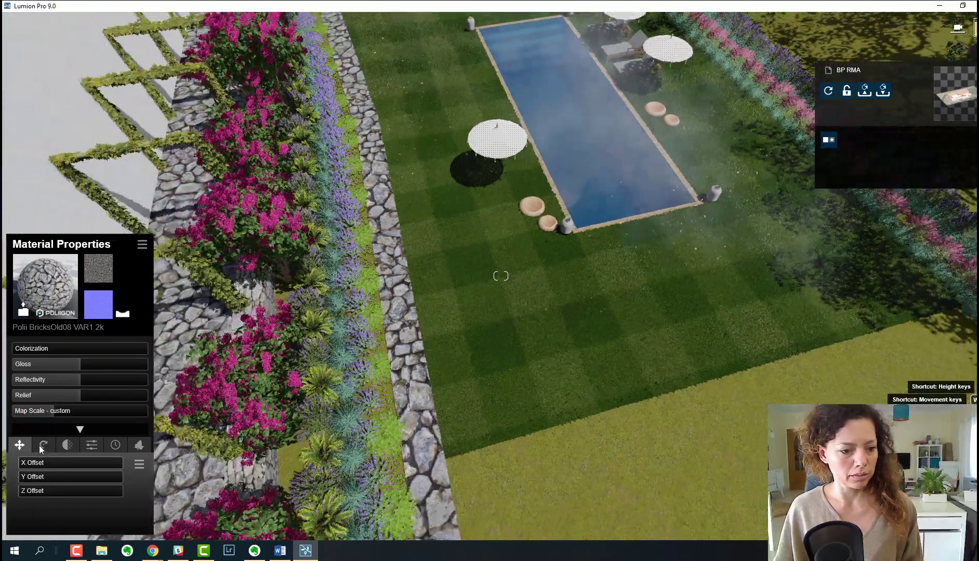
Browse the Orientation, Settings, Weathering and Foliage tabs, then fly the camera out over the garden
click(41, 445)
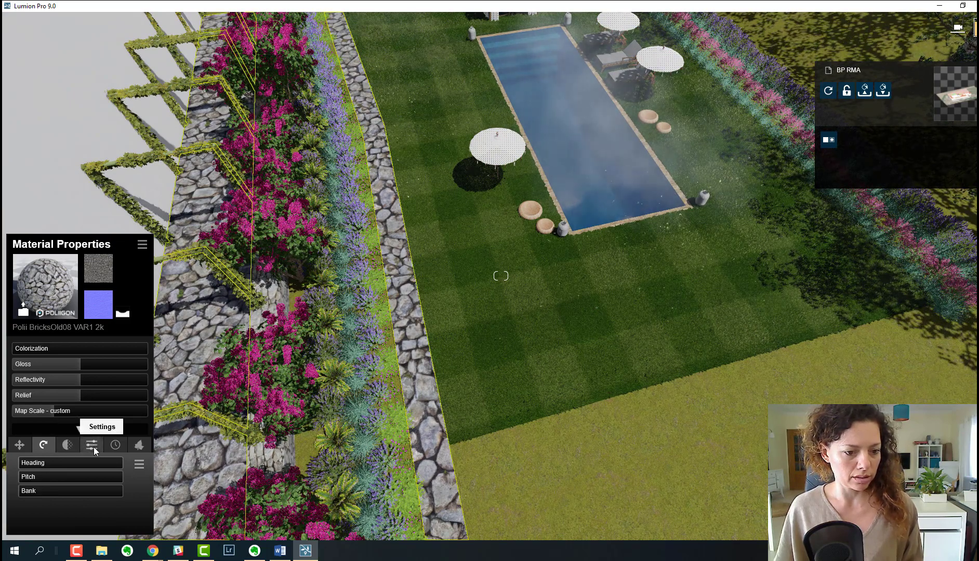
click(92, 445)
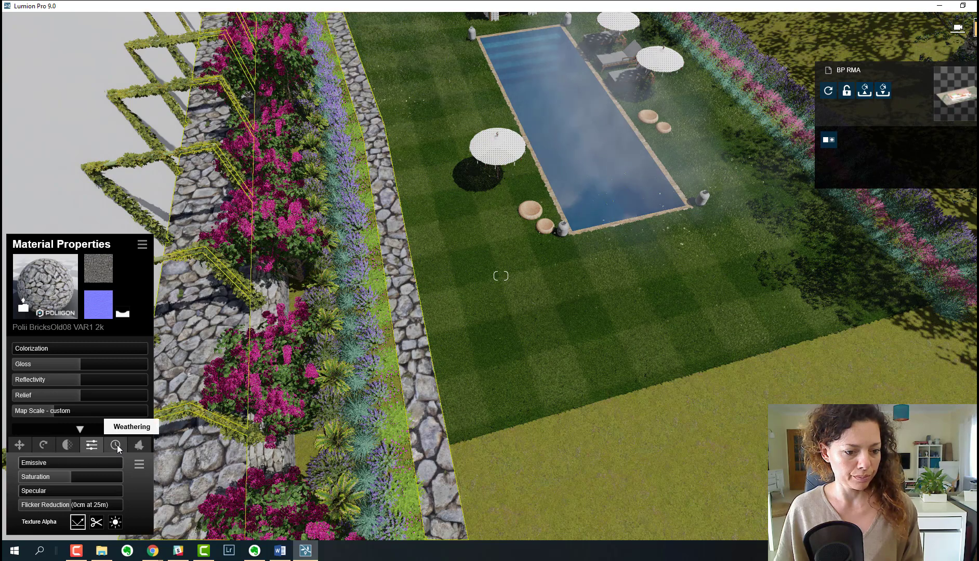
click(116, 446)
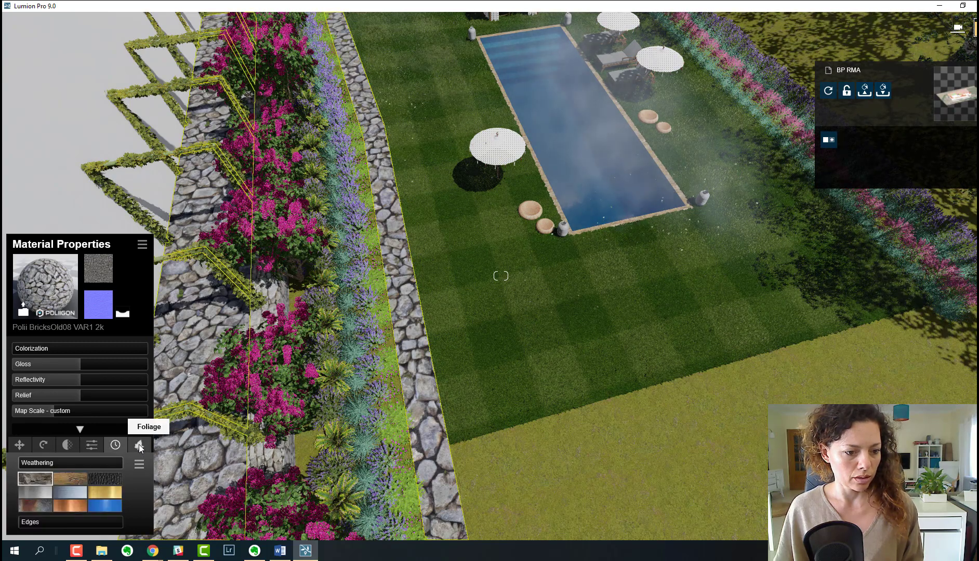
click(138, 445)
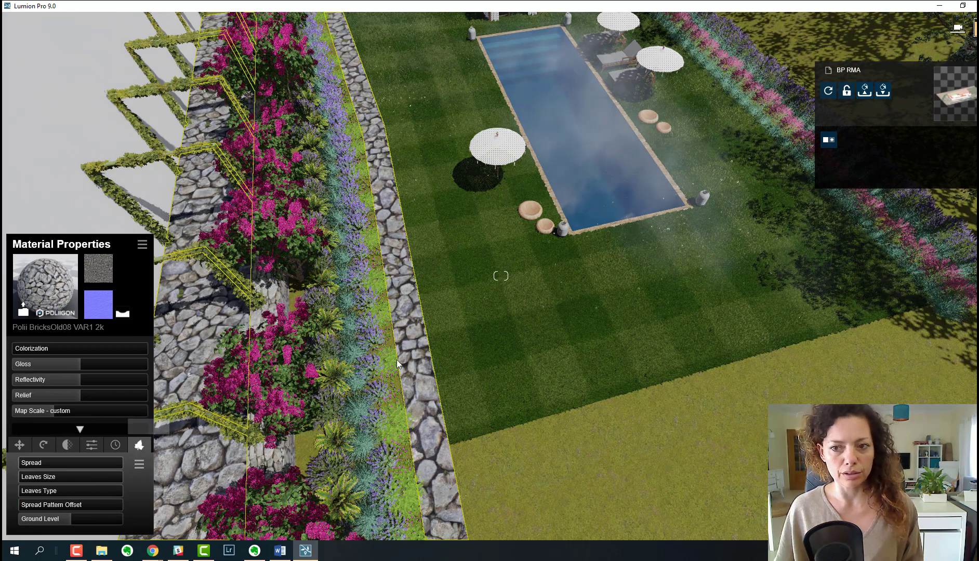
key(ctrl+1)
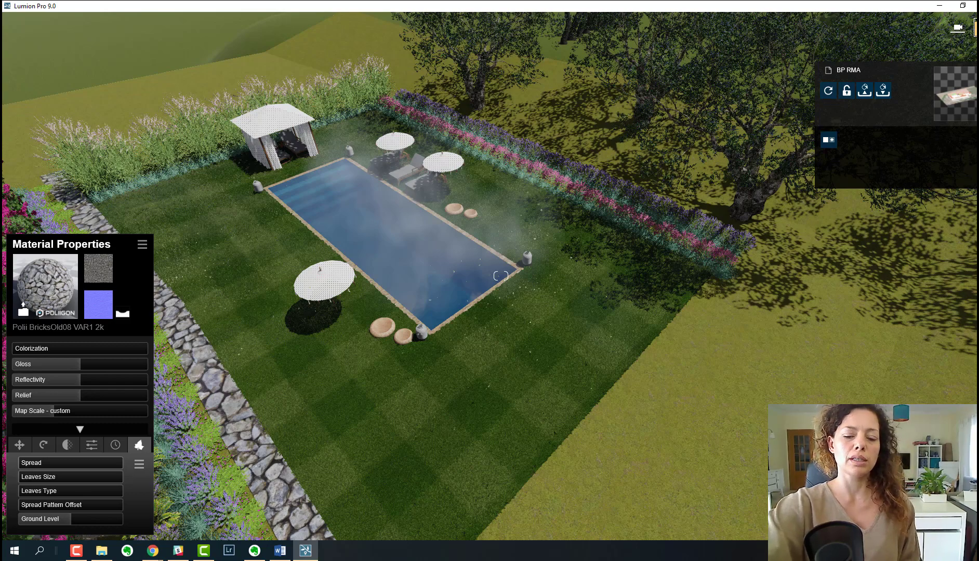
Close the cobblestone path's material properties to finish the edit
key(Escape)
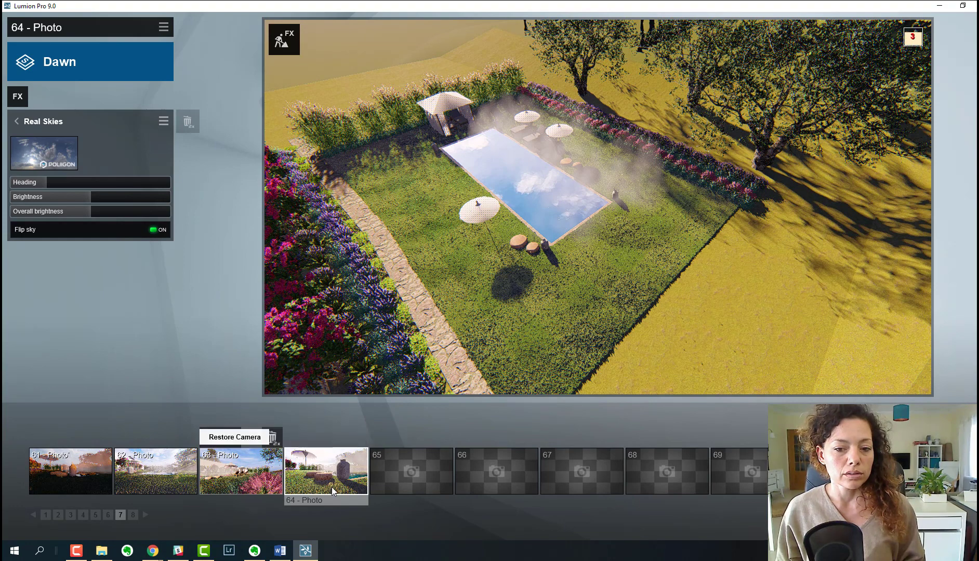
Restore photo 64's lantern-and-cushions close-up camera and return from Real Skies to its effects list
click(331, 487)
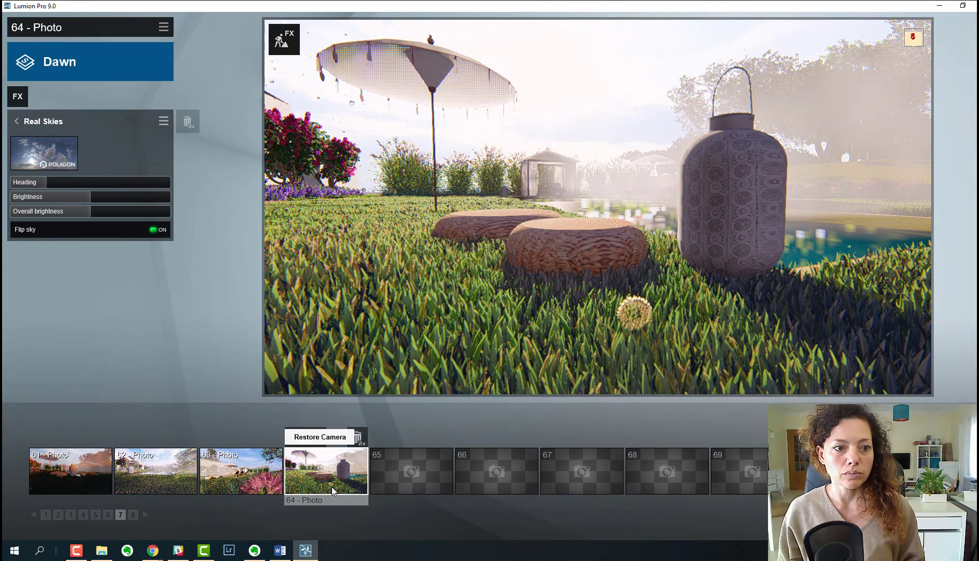
click(16, 124)
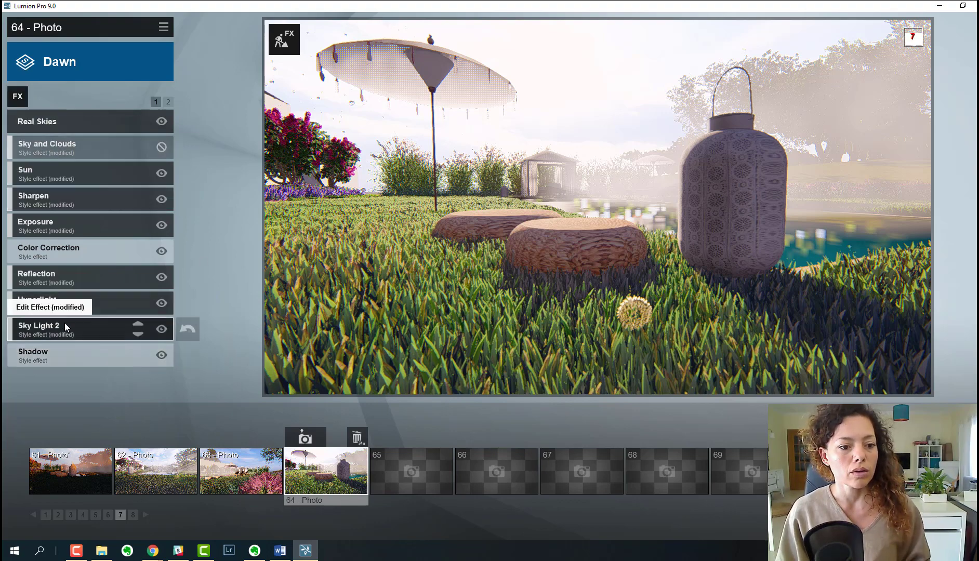
Browse the camera, scene, weather and light effect categories and inspect Sky Light 2 settings
click(18, 96)
click(300, 92)
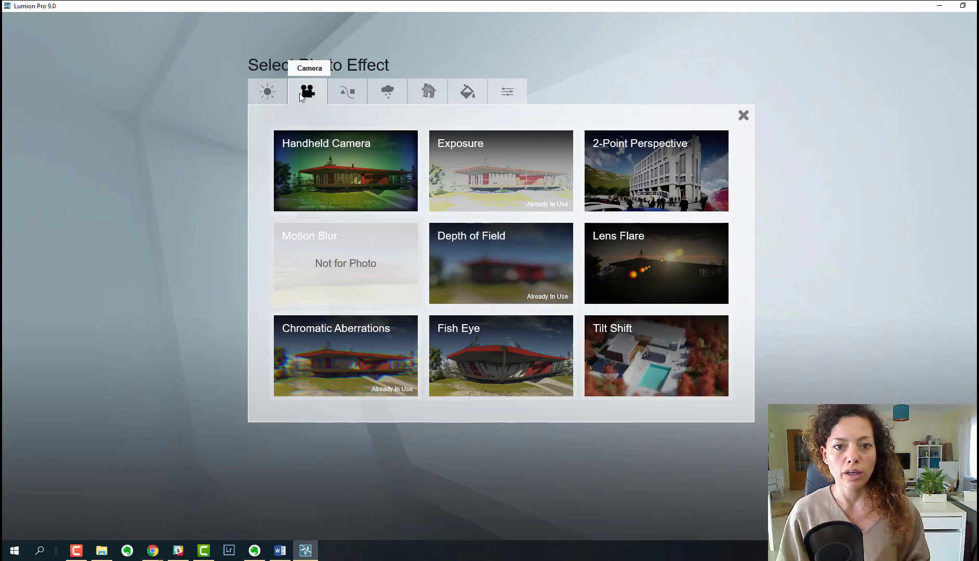
click(338, 97)
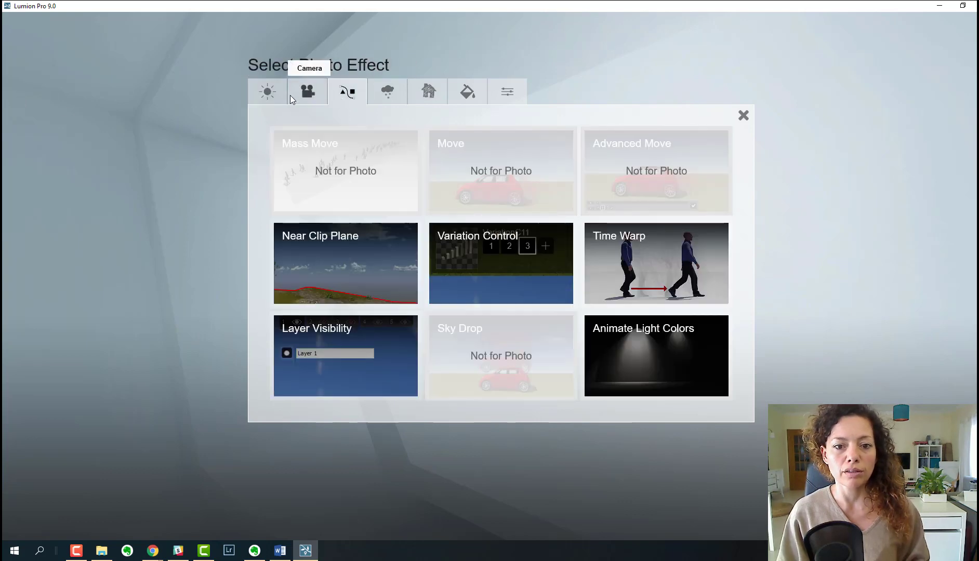
click(387, 92)
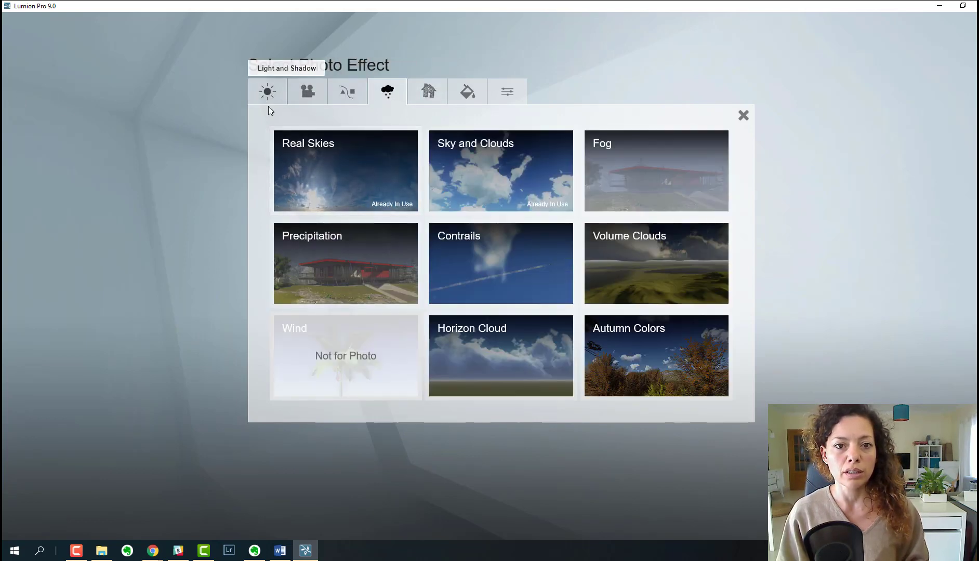
click(269, 96)
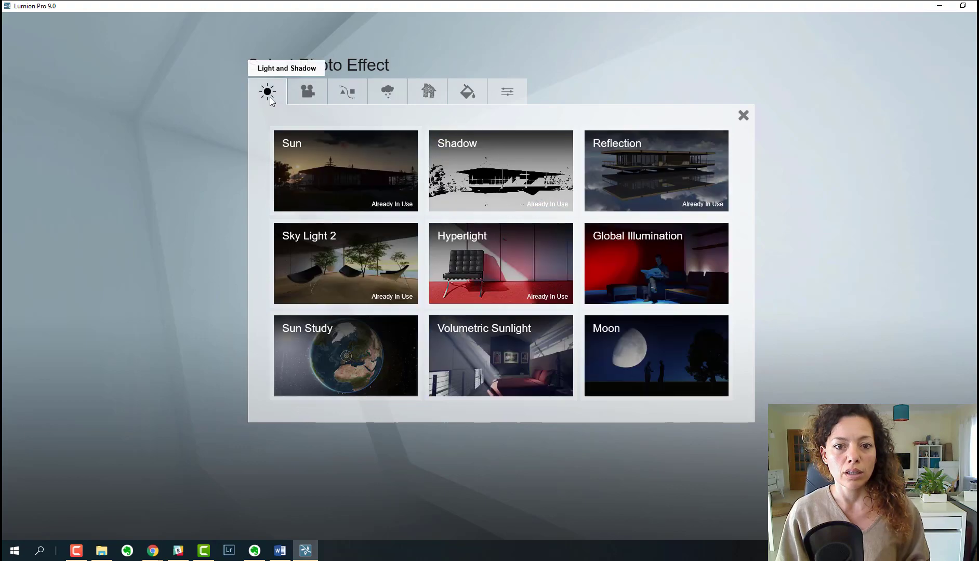
click(315, 250)
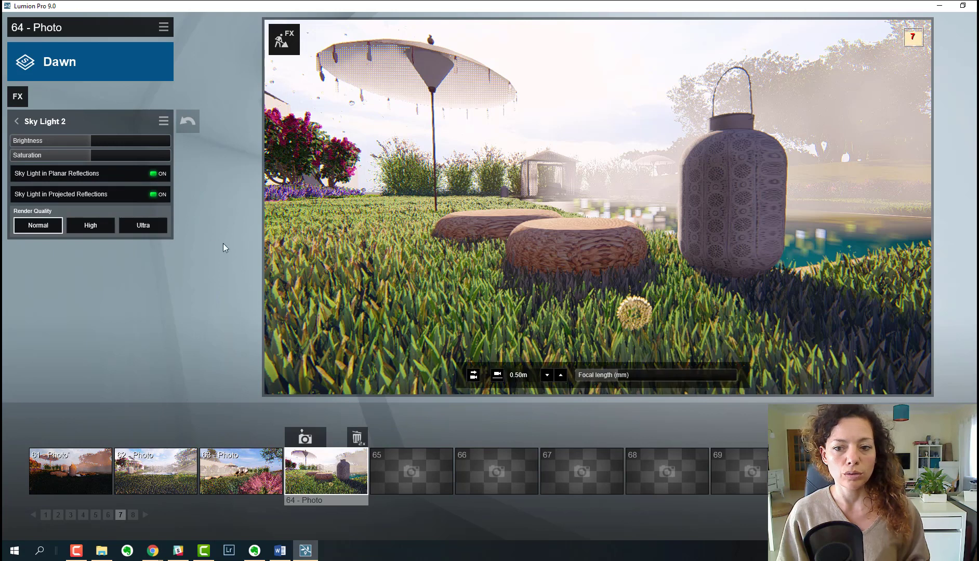
Return to the applied effects list and show the weather and climate effects in the chooser
click(17, 121)
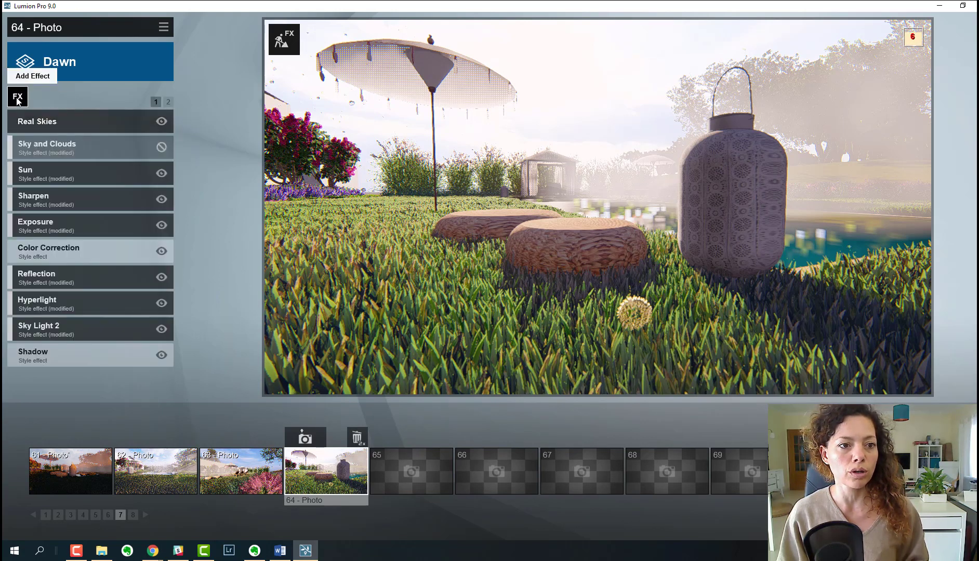
click(17, 98)
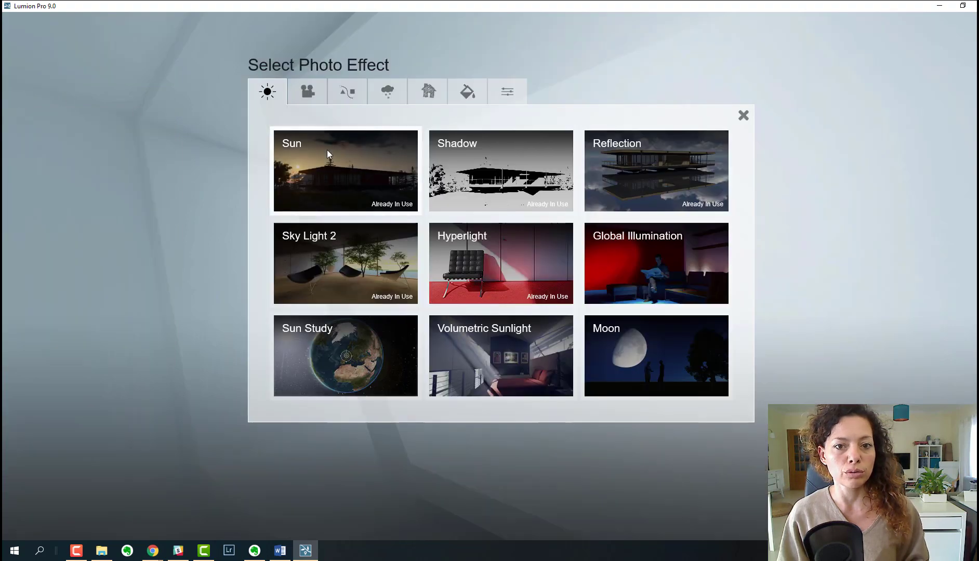
click(387, 91)
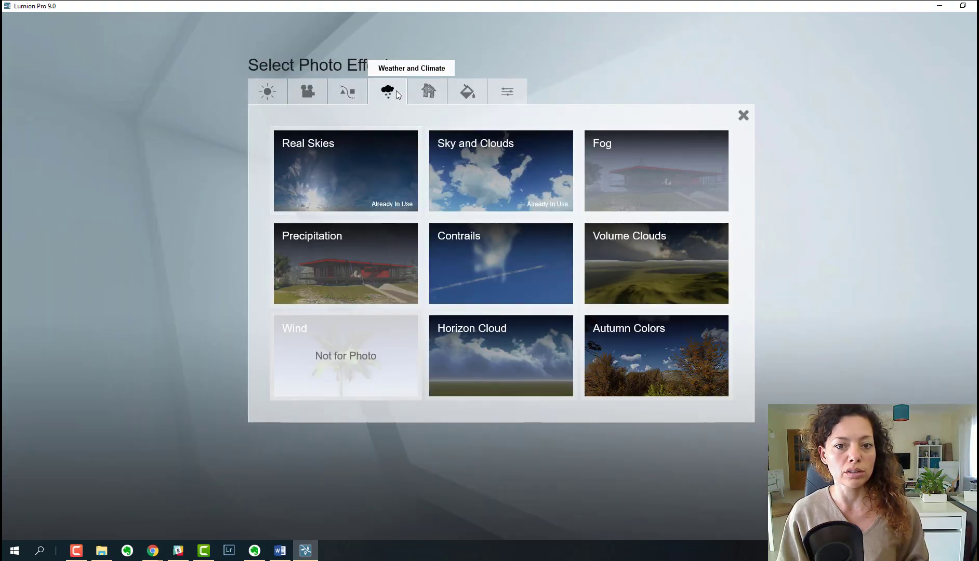
Browse the Evening, Morning, Overcast, Sunset and Clear real-sky image galleries
click(338, 168)
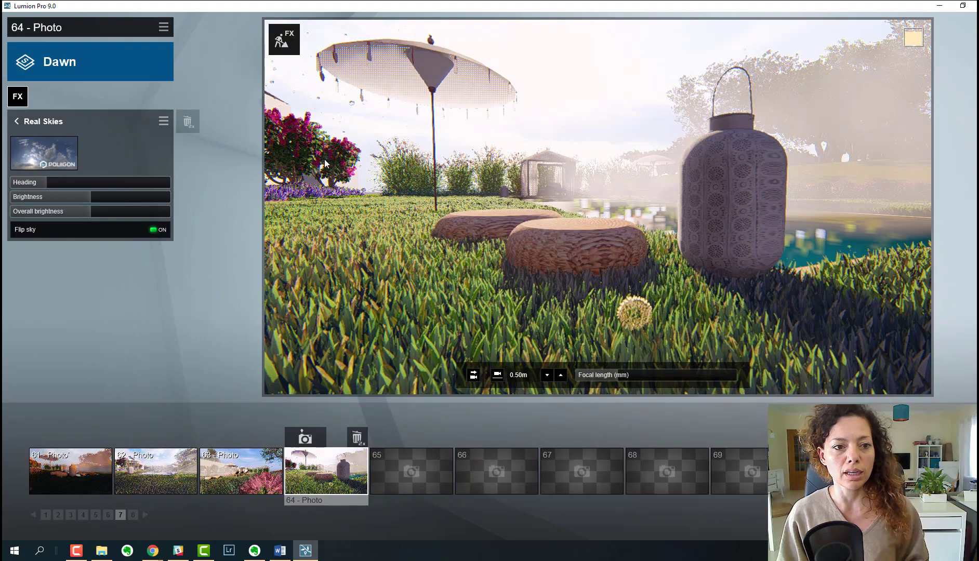
click(35, 159)
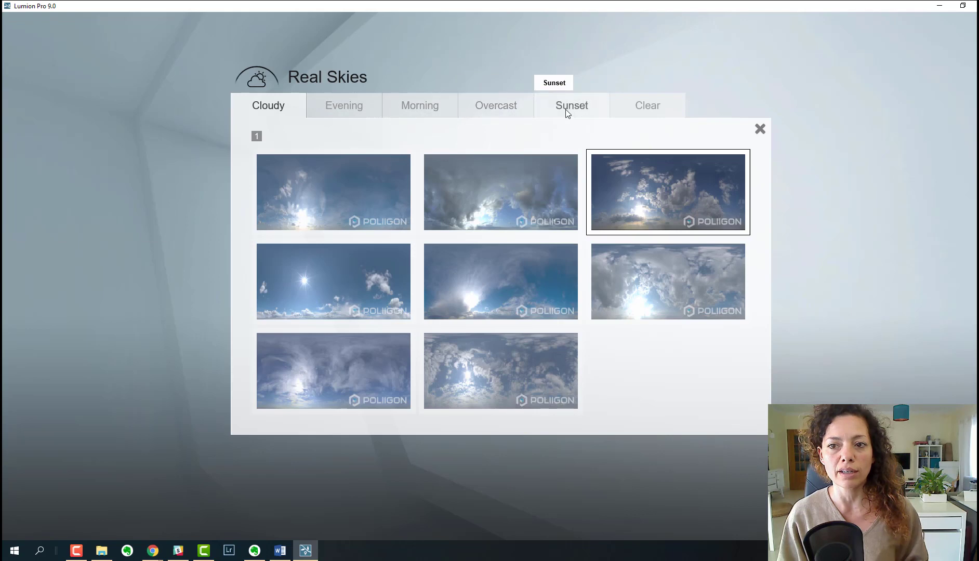
click(343, 107)
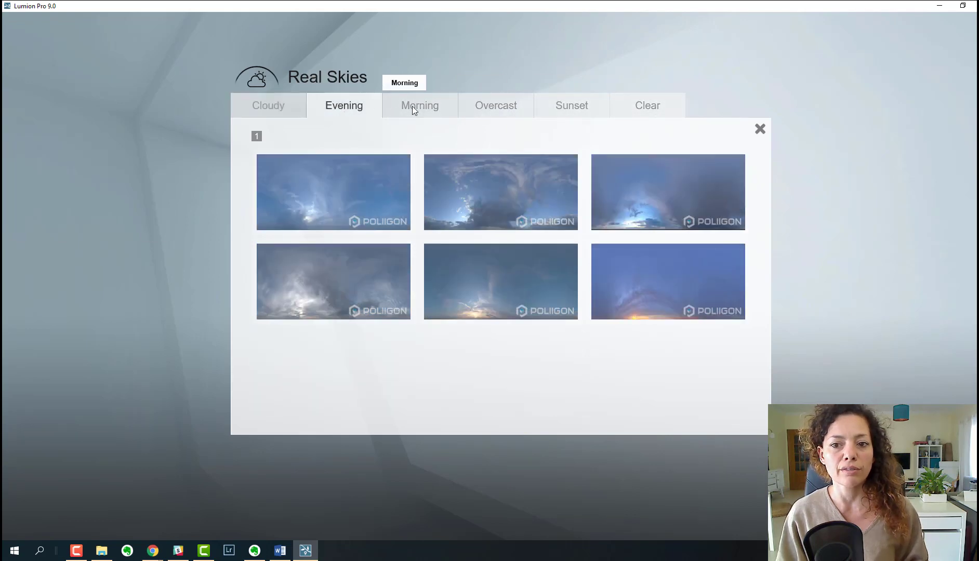
click(421, 106)
click(514, 118)
click(579, 109)
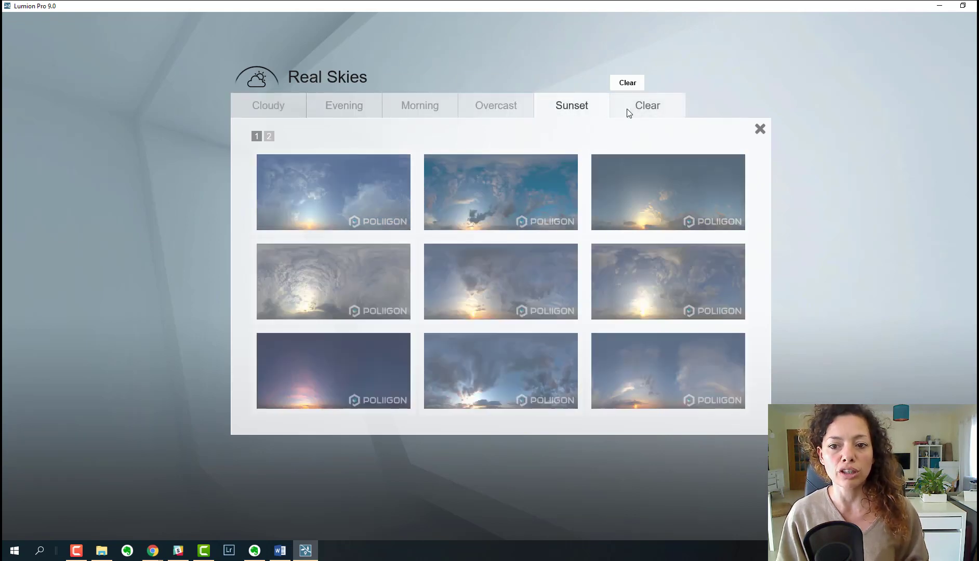
click(627, 111)
click(353, 110)
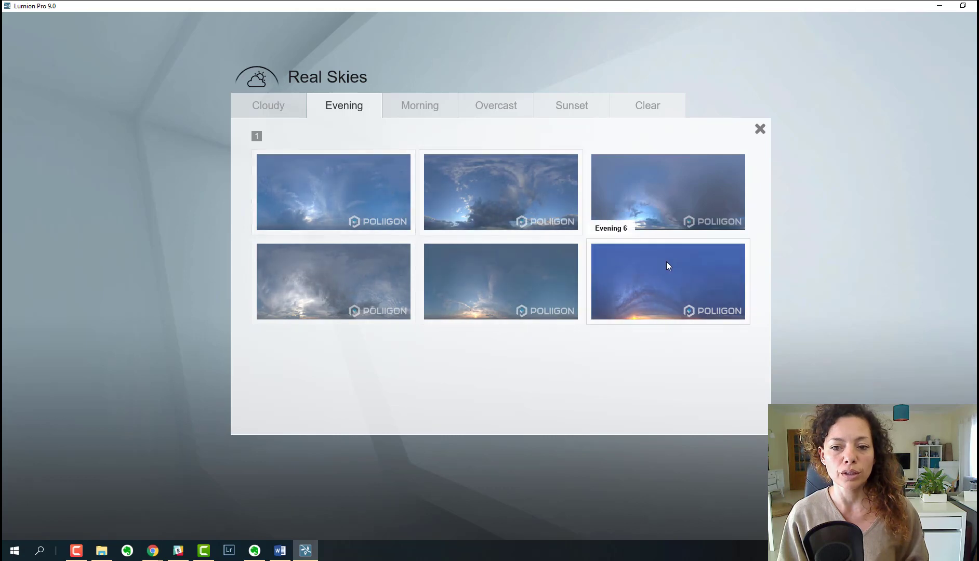
Apply an Evening sky image to photo 64 and close the sky gallery
click(202, 258)
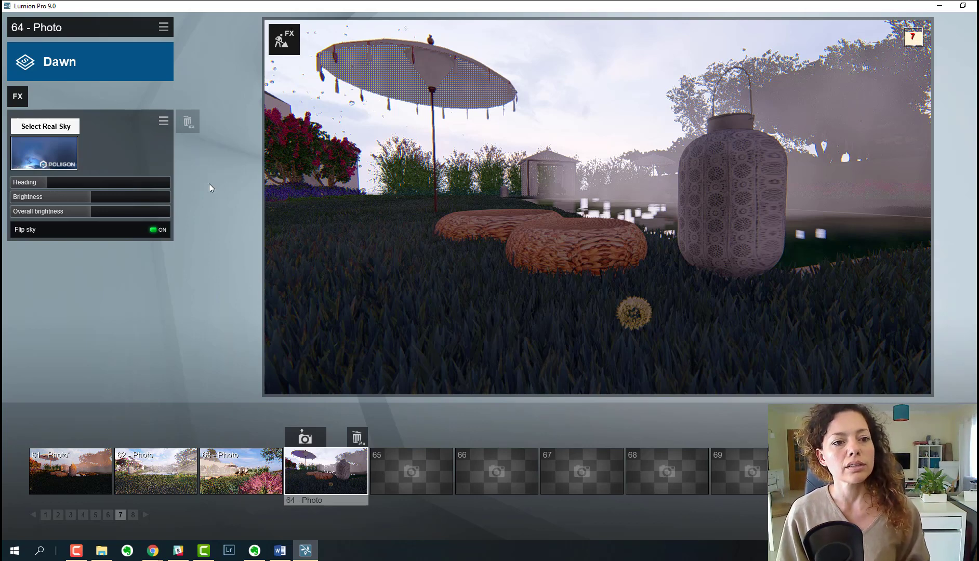
click(62, 144)
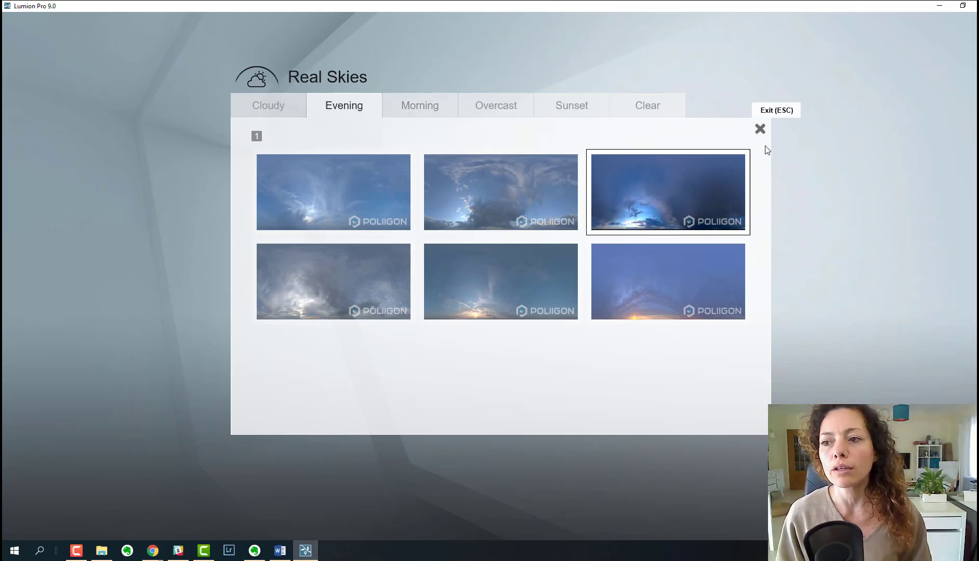
click(760, 128)
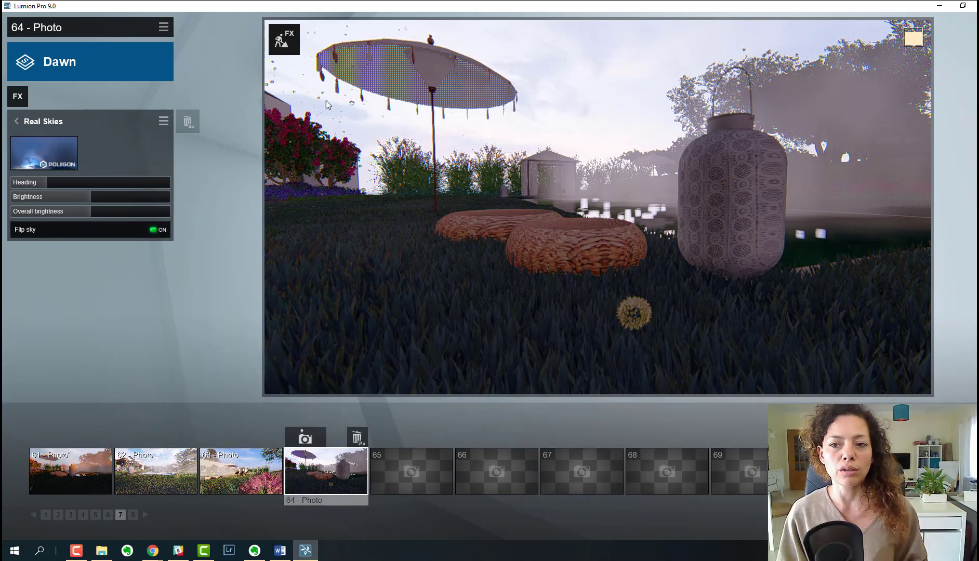
Switch to photo 63 and add Sun Study from the Light and Shadow effects
double_click(186, 123)
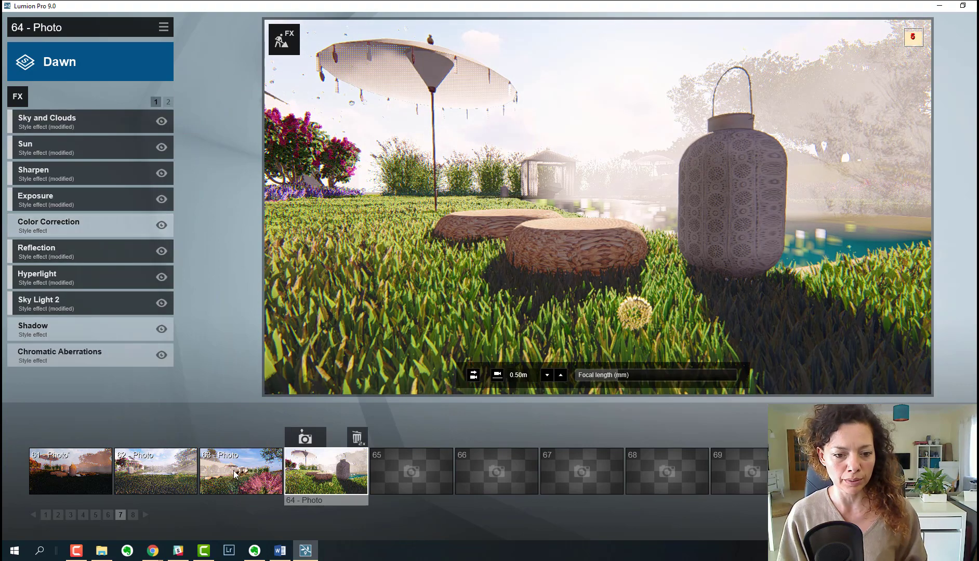
click(234, 474)
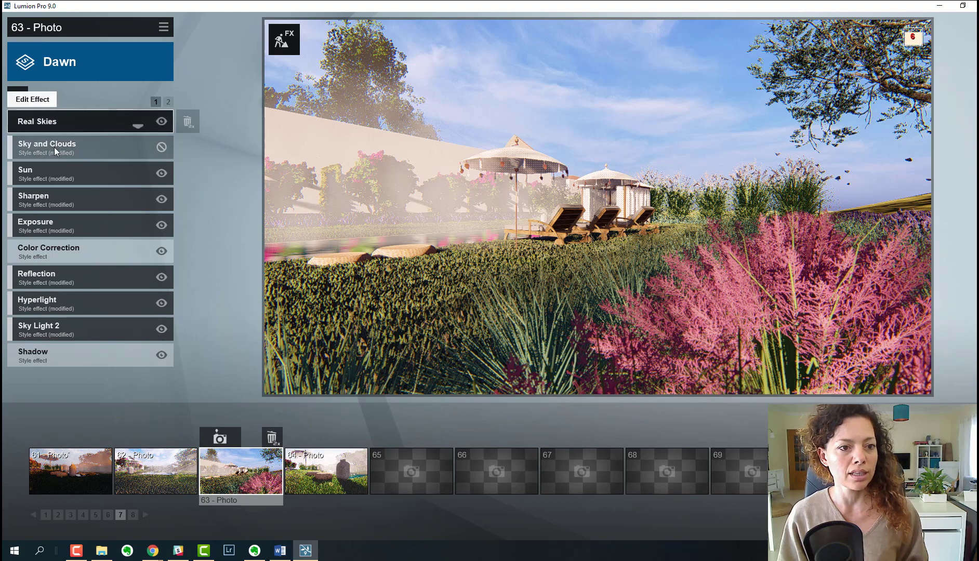
click(18, 100)
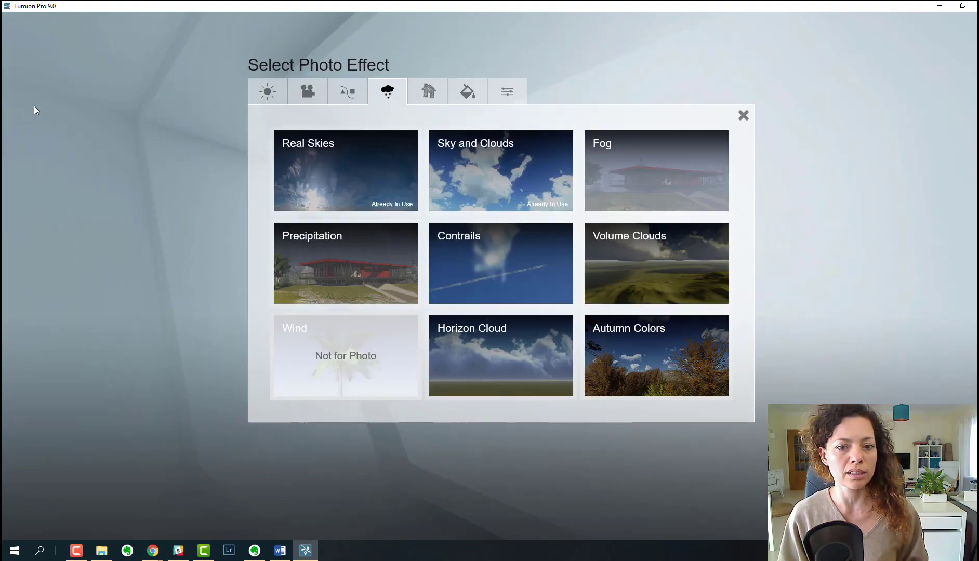
click(259, 95)
click(335, 363)
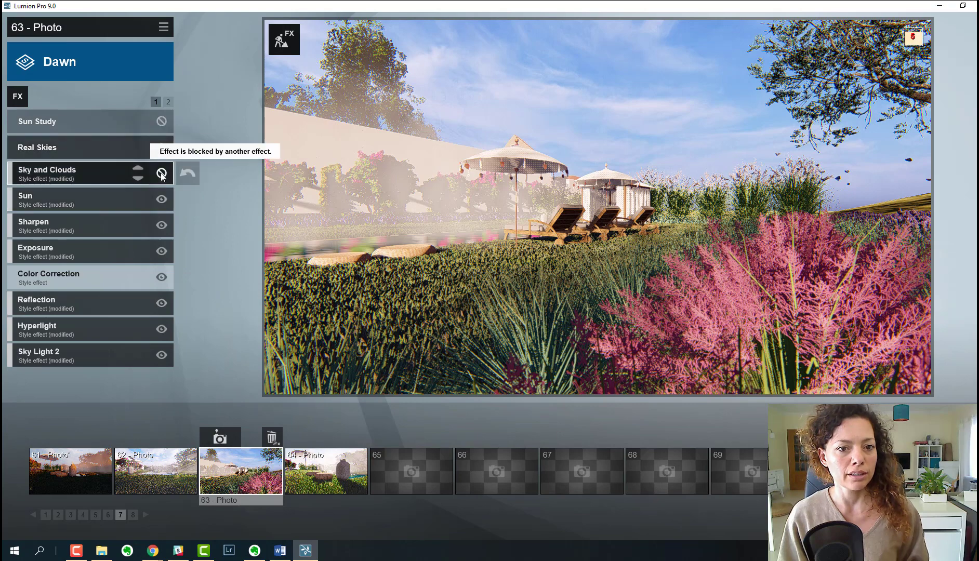
Disable the Real Skies effect on photo 63
click(159, 143)
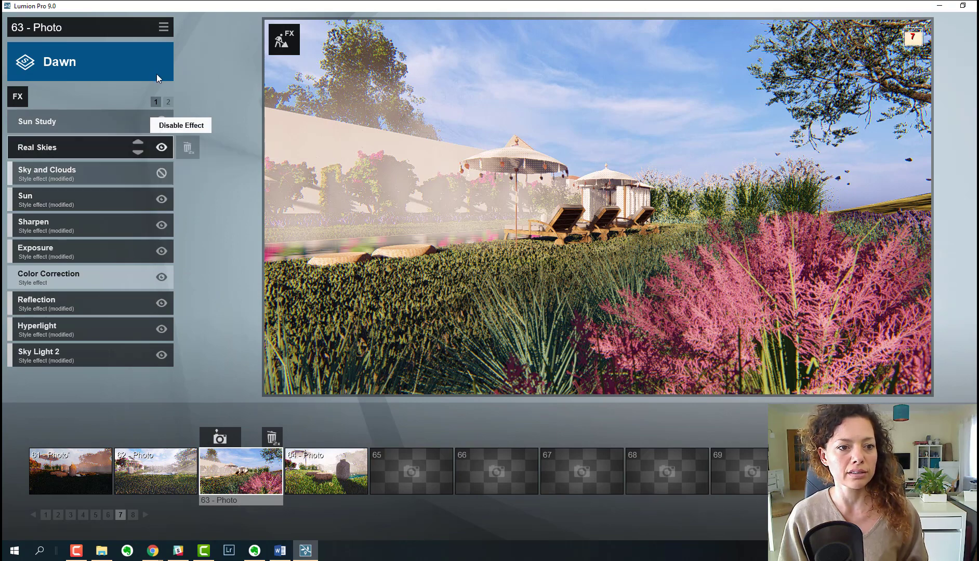
click(161, 148)
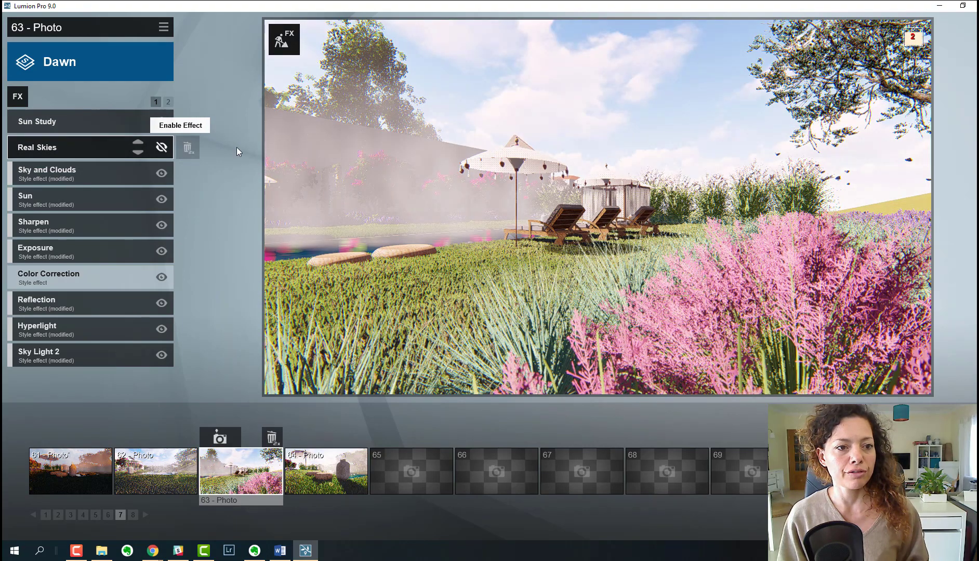
click(236, 147)
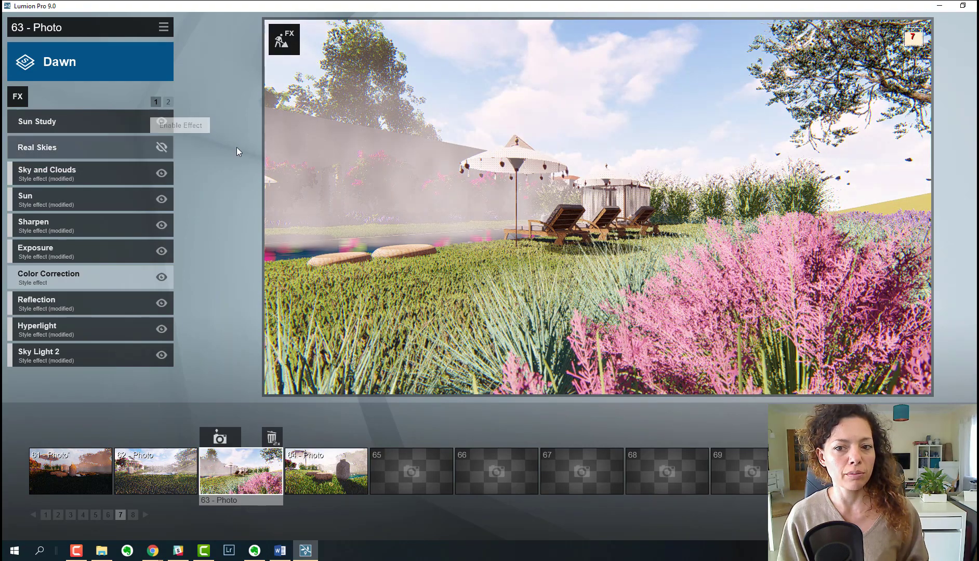
Inspect the Sky and Clouds, Sun Study, Sun and disabled Real Skies effect rows
click(164, 163)
click(161, 130)
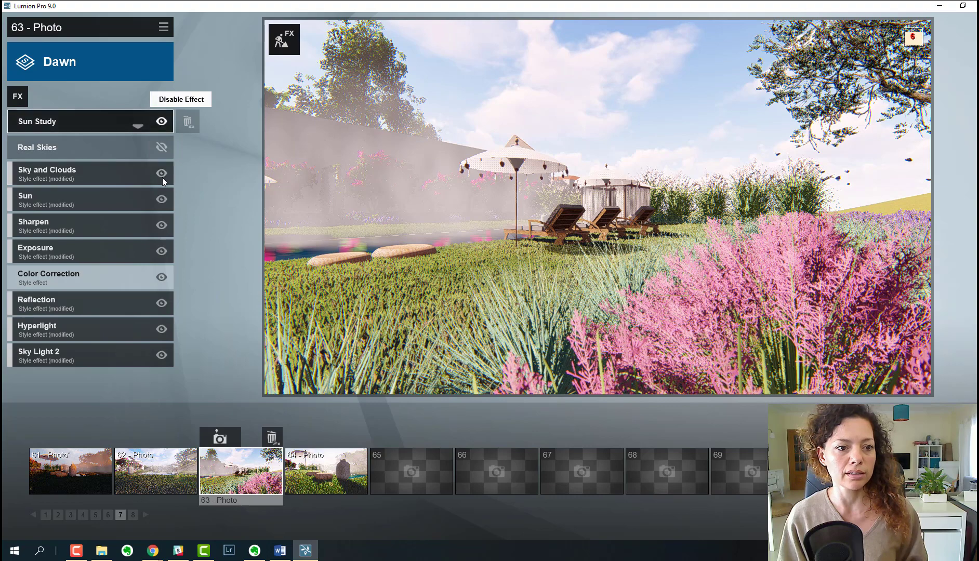
click(156, 198)
click(162, 180)
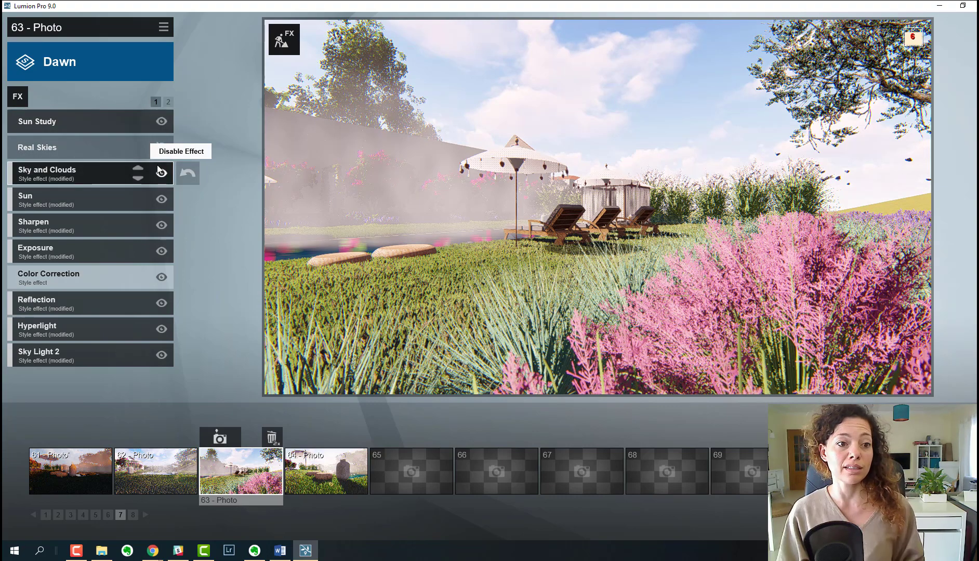
click(158, 148)
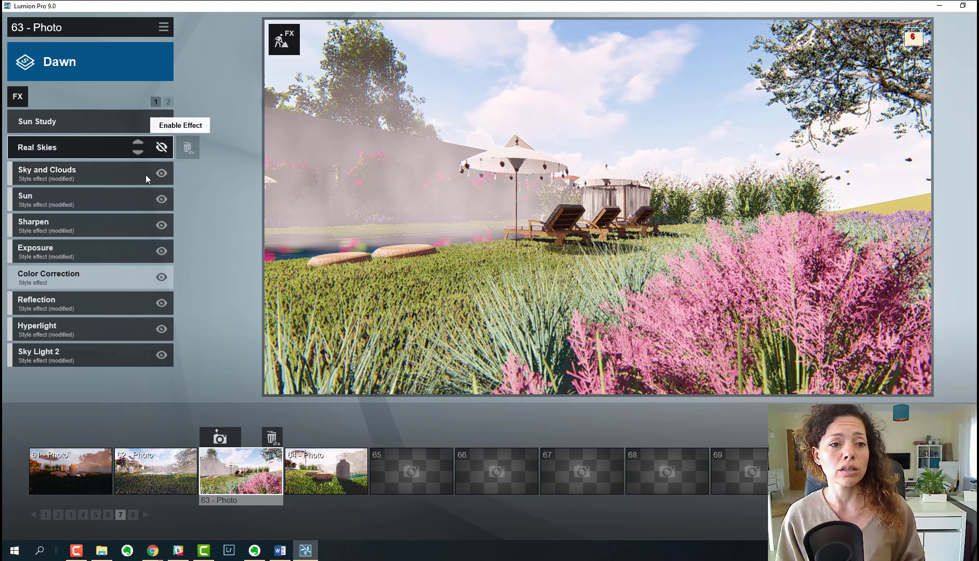
click(75, 171)
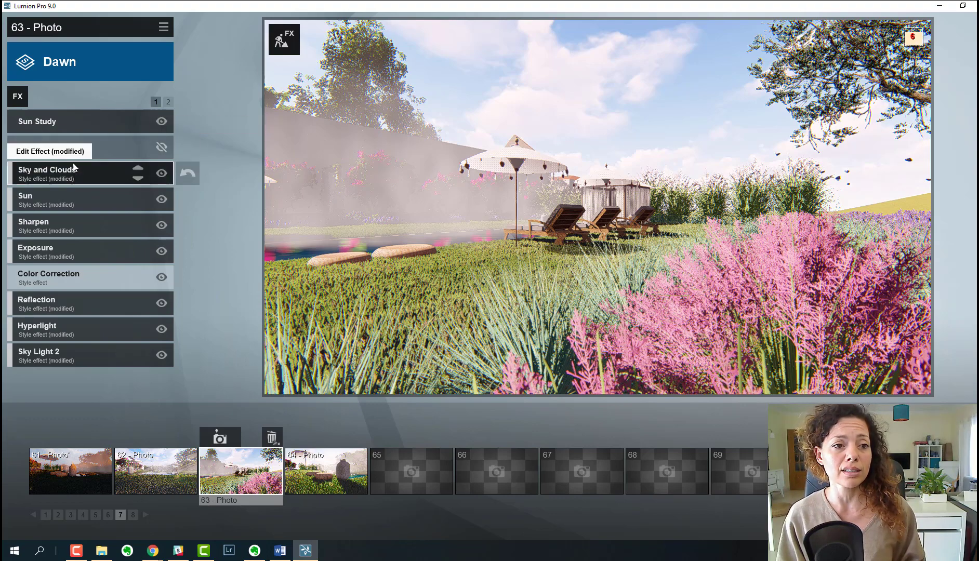
click(64, 124)
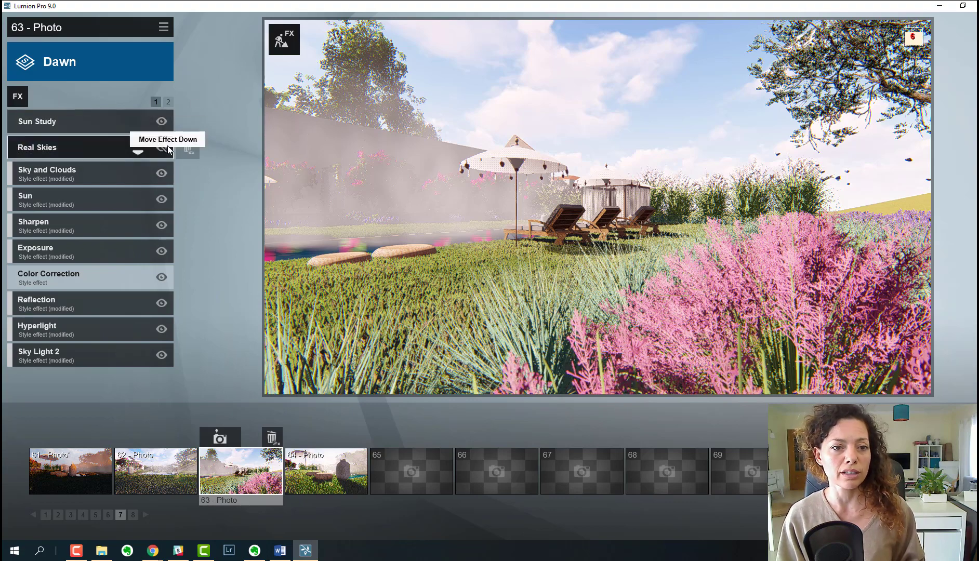
Re-enable the Real Skies effect on photo 63 so it replaces the Sky and Clouds sky
click(161, 147)
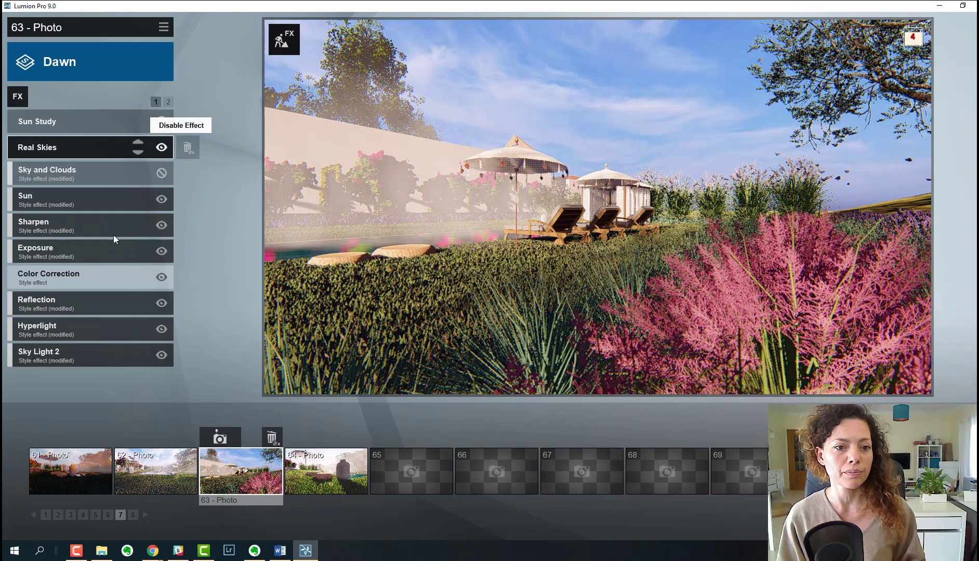